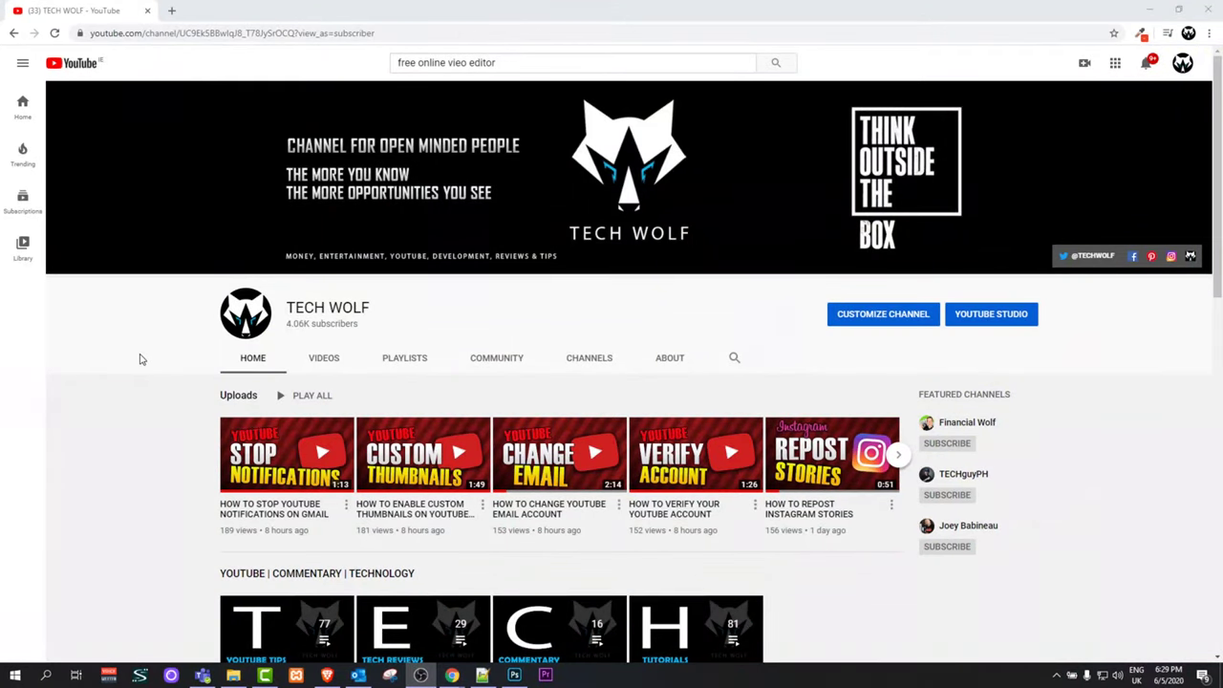
Leave the YouTube channel playlists and bring up a new, empty Untitled Project in Camtasia.
scroll(140, 359, "down", 2)
scroll(180, 383, "up", 2)
left_click(264, 675)
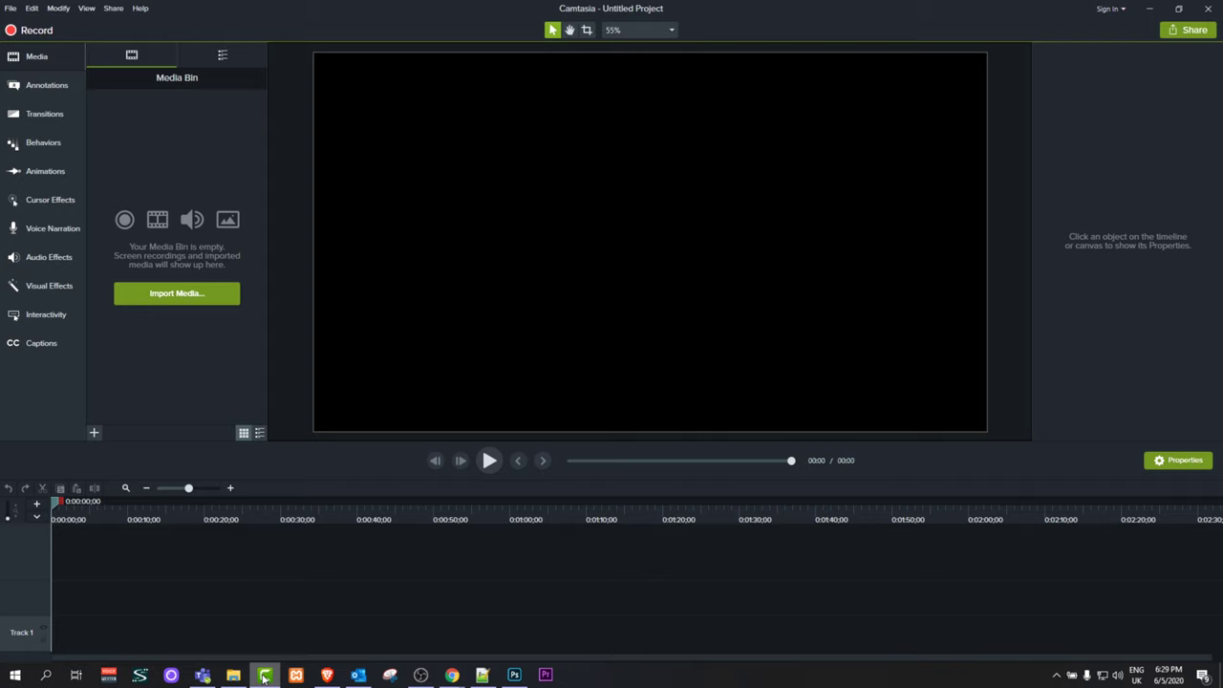
left_click(1151, 9)
scroll(148, 412, "down", 7)
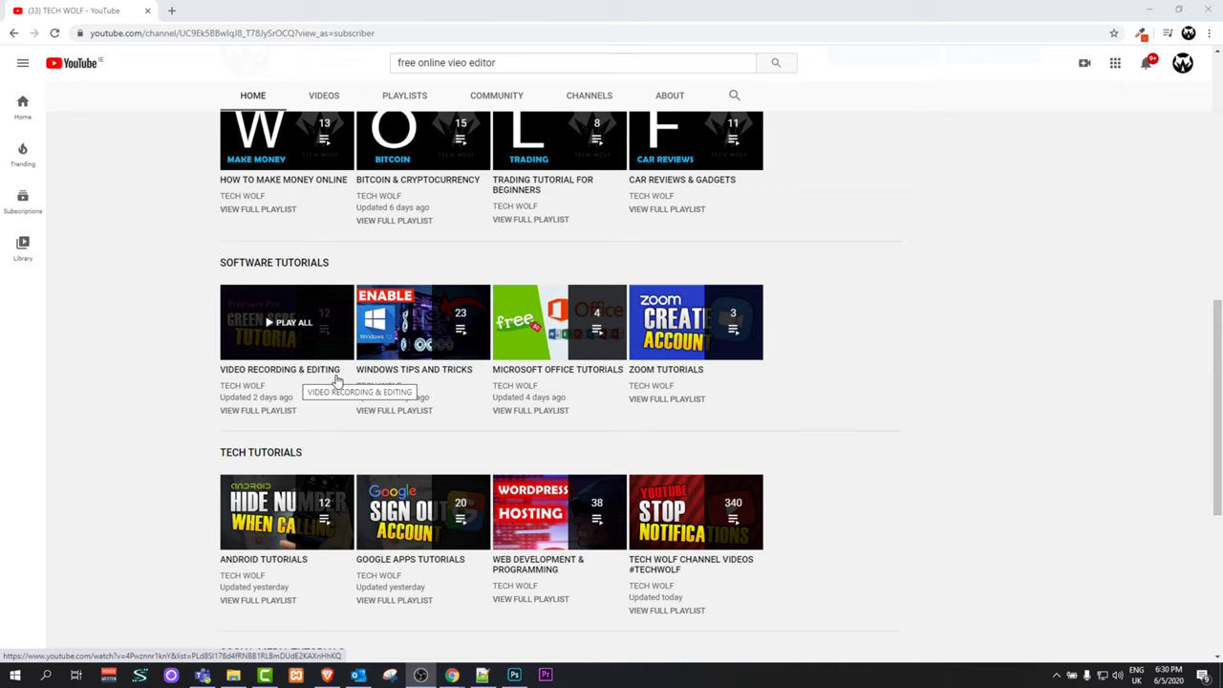
scroll(172, 344, "up", 3)
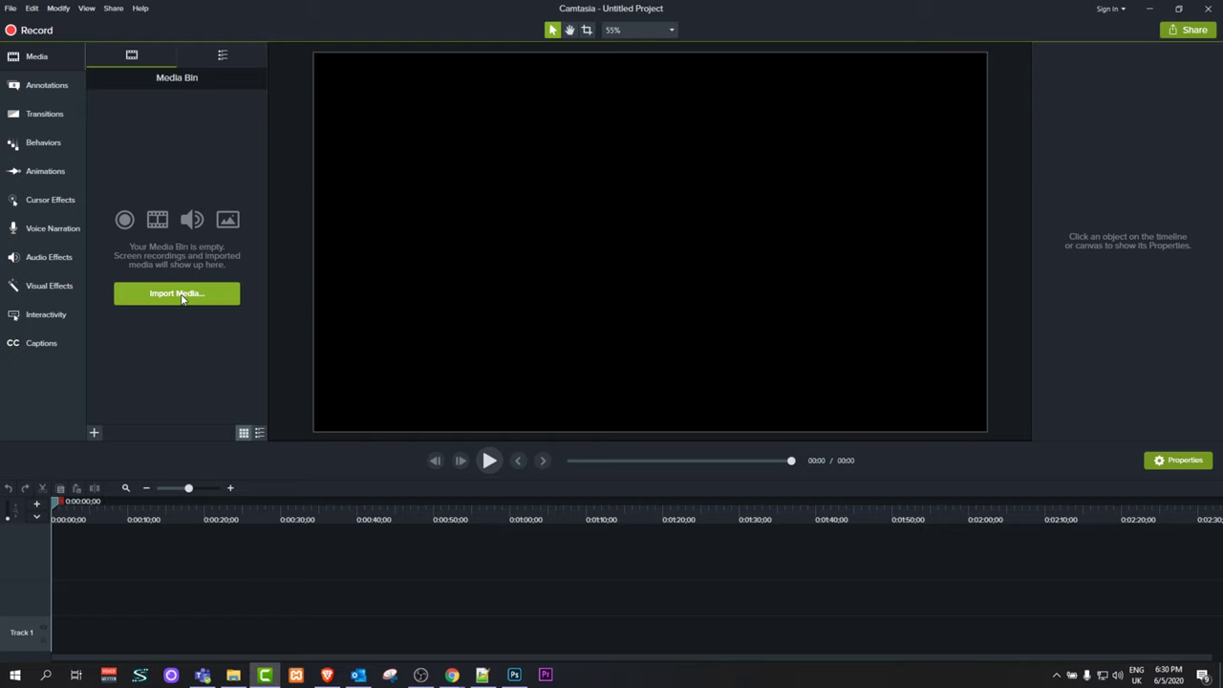
Import all eight HOW TO DELETE thumbnail images from the Desktop vids folder into the media bin.
left_click(182, 298)
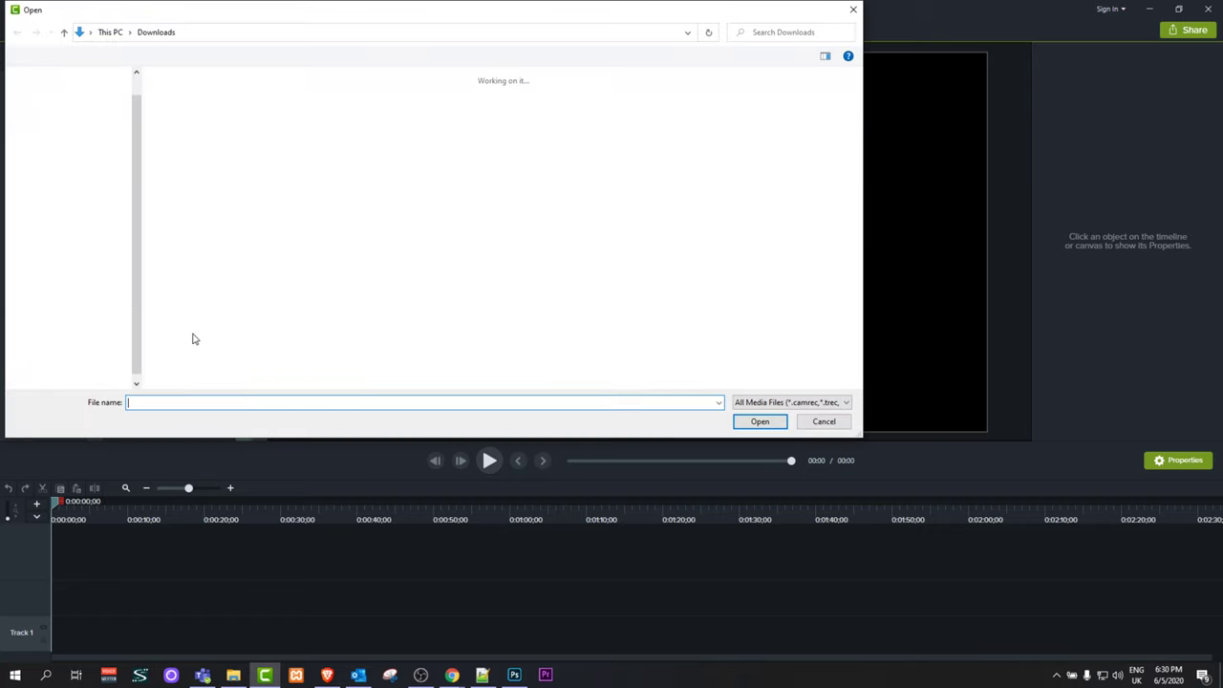
scroll(289, 302, "down", 2)
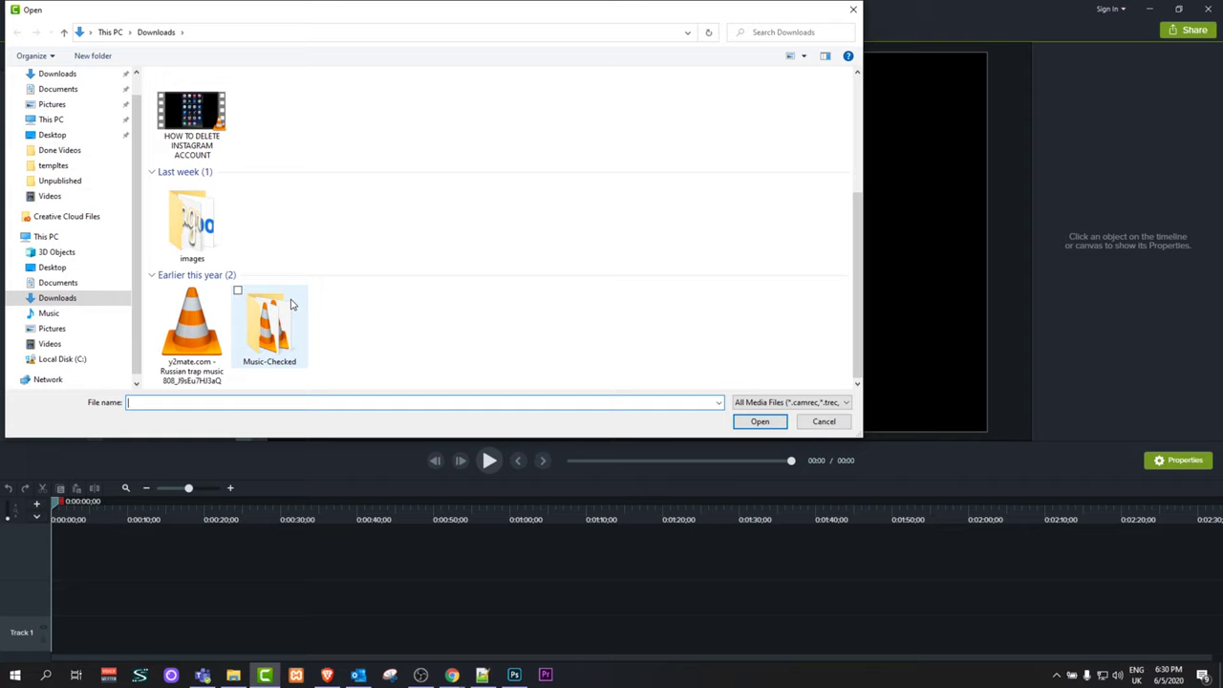
left_click(65, 140)
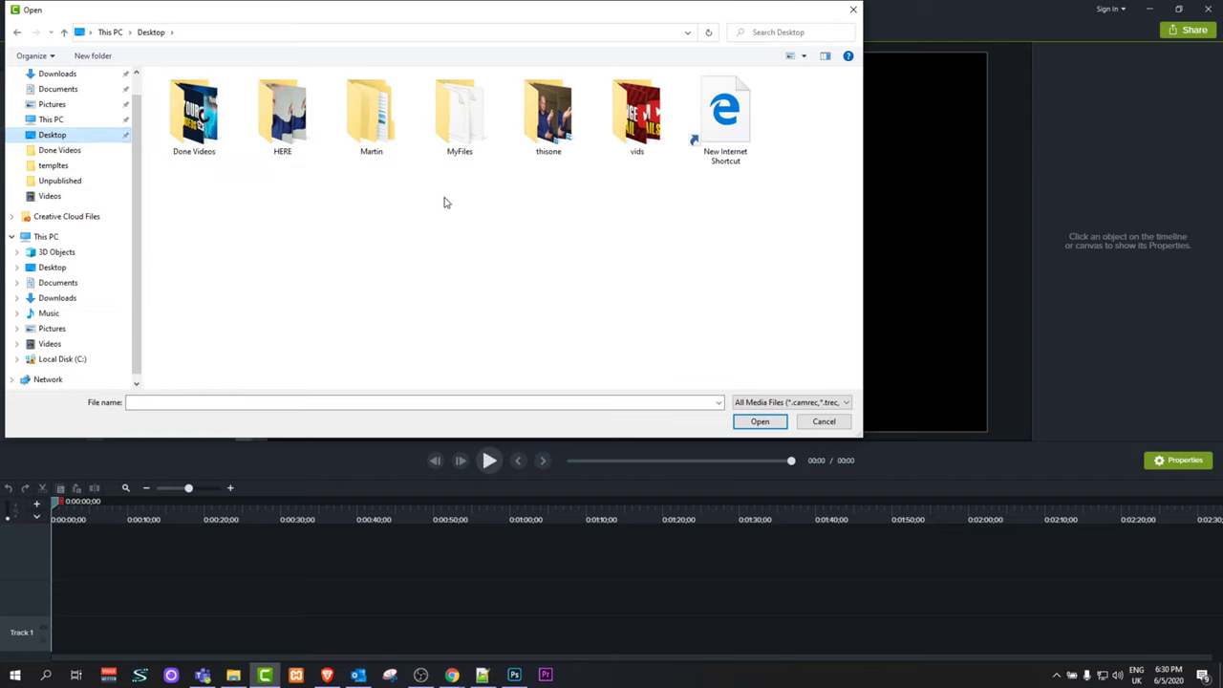
double_click(647, 118)
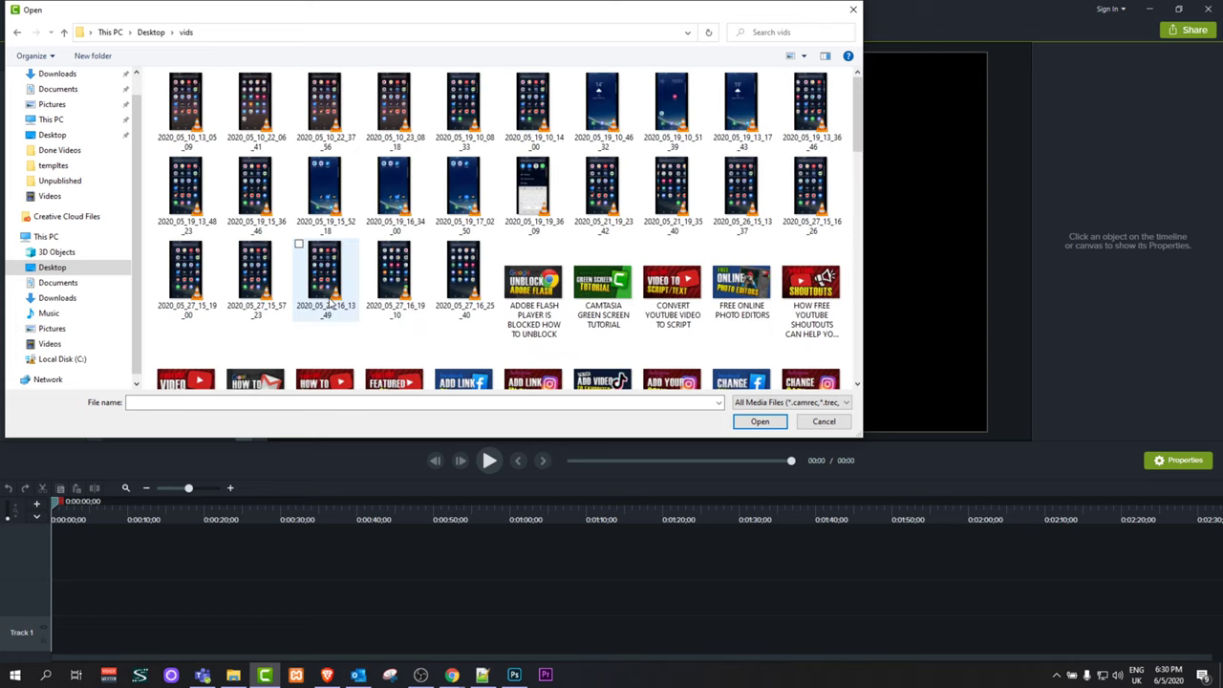
scroll(329, 304, "down", 6)
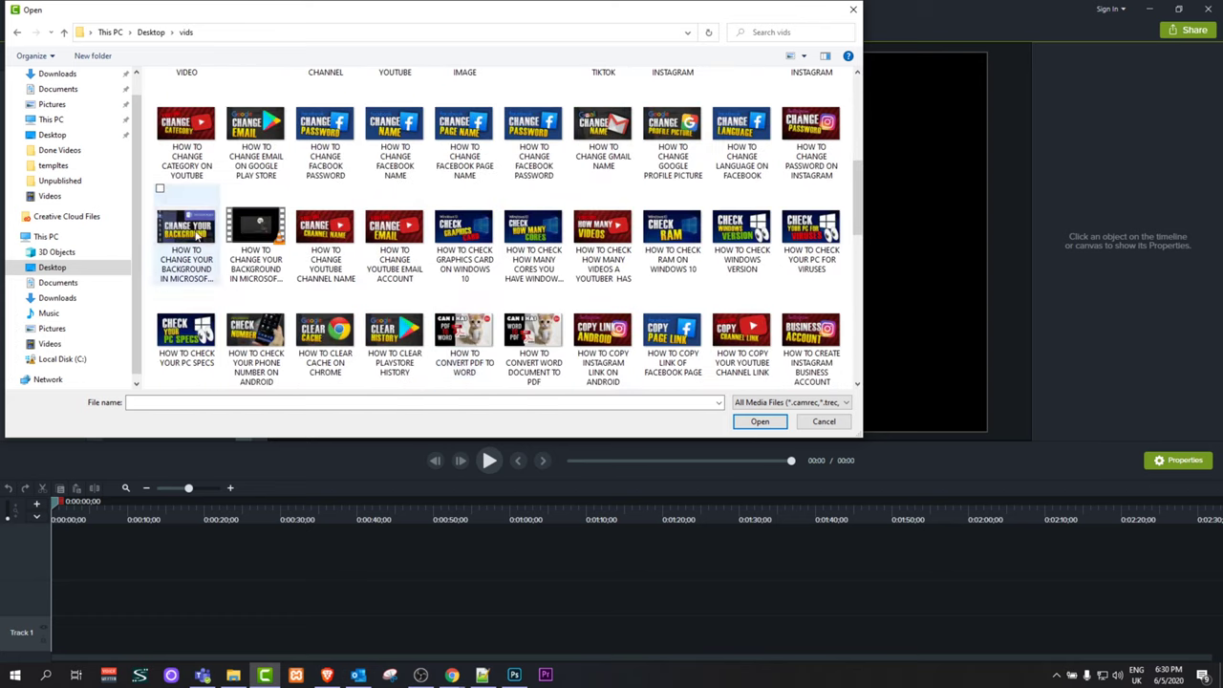
scroll(851, 235, "down", 2)
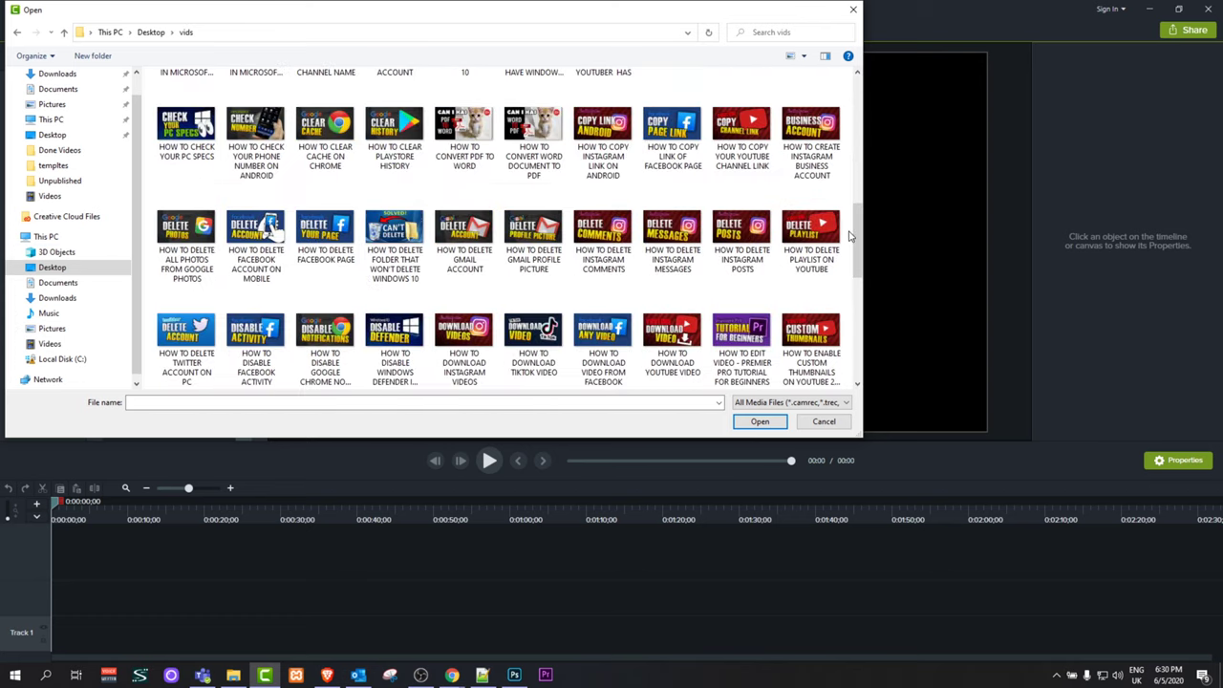
left_click_drag(850, 235, 346, 244)
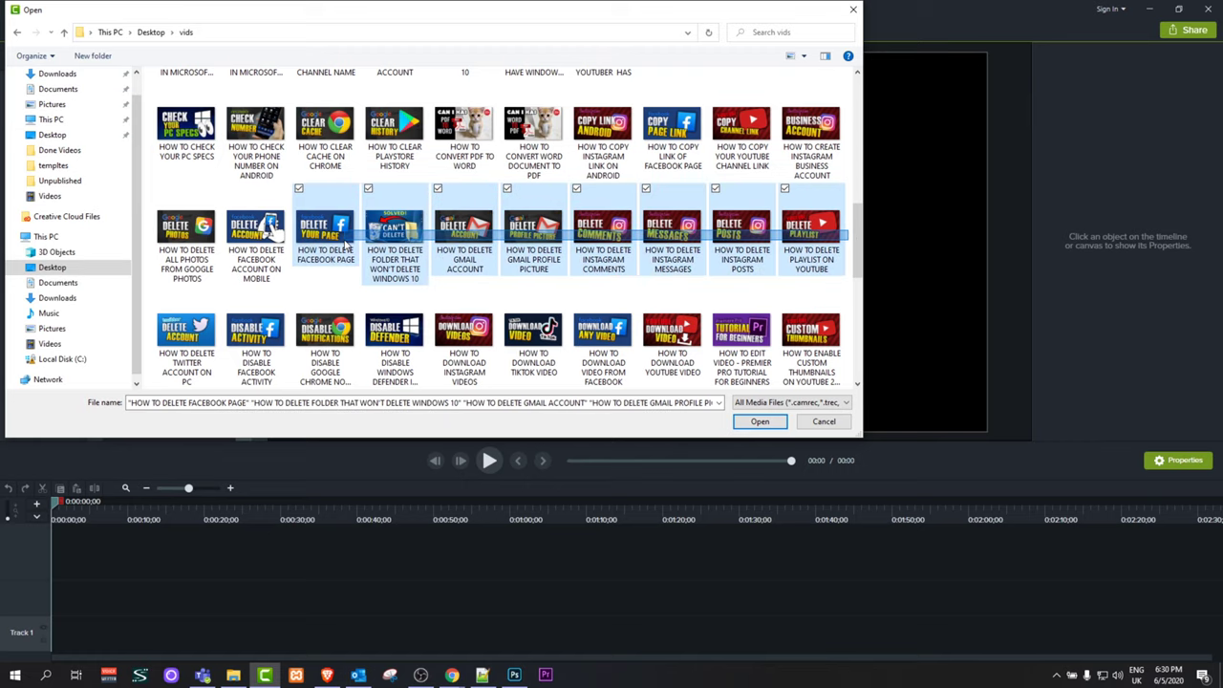
left_click(759, 421)
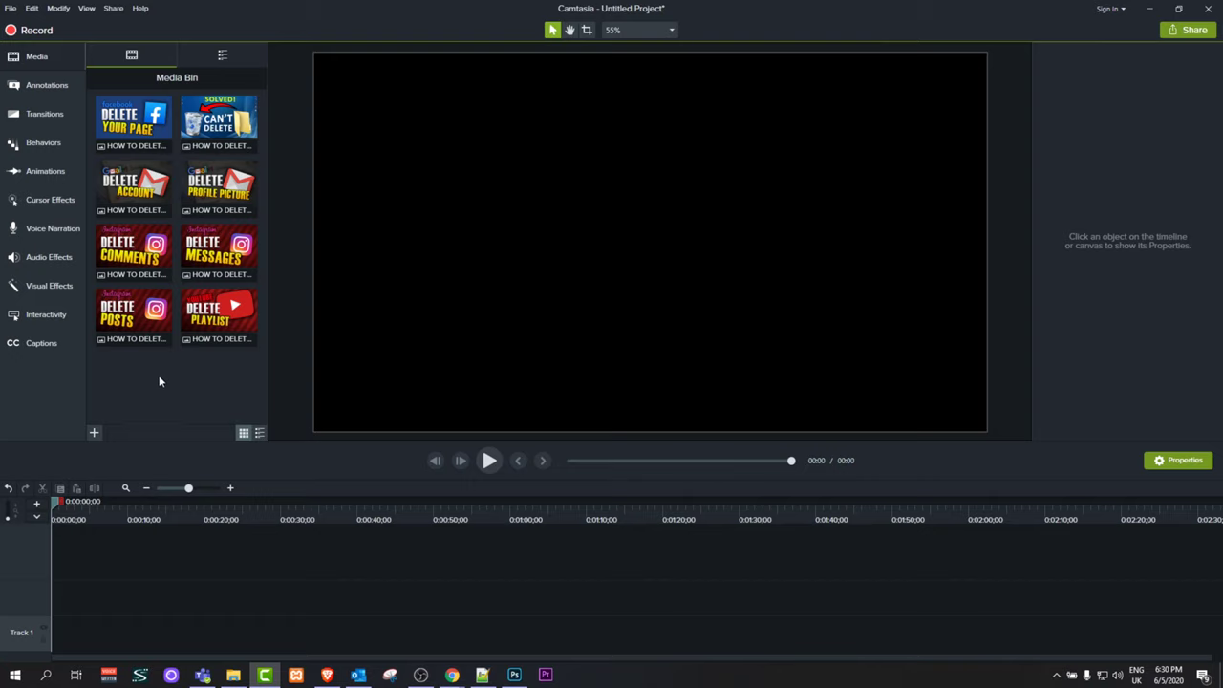
Import the y2mate Russian trap music file from Downloads into the media bin.
left_click(93, 434)
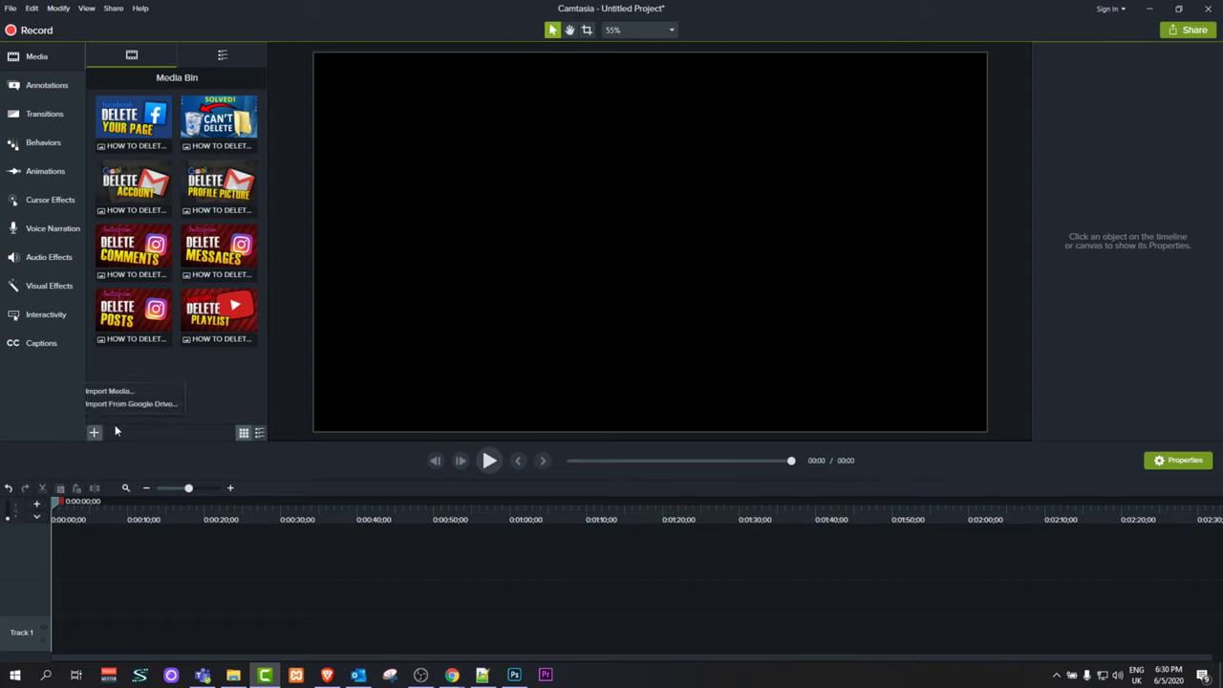
left_click(124, 392)
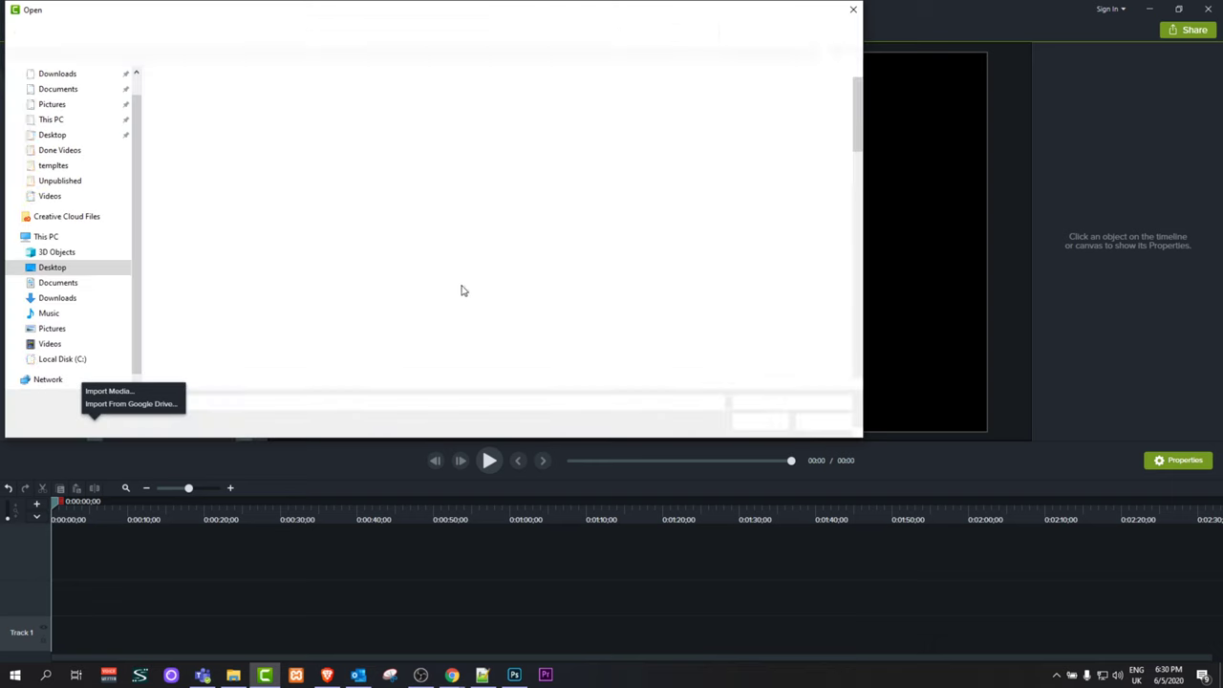
left_click(58, 74)
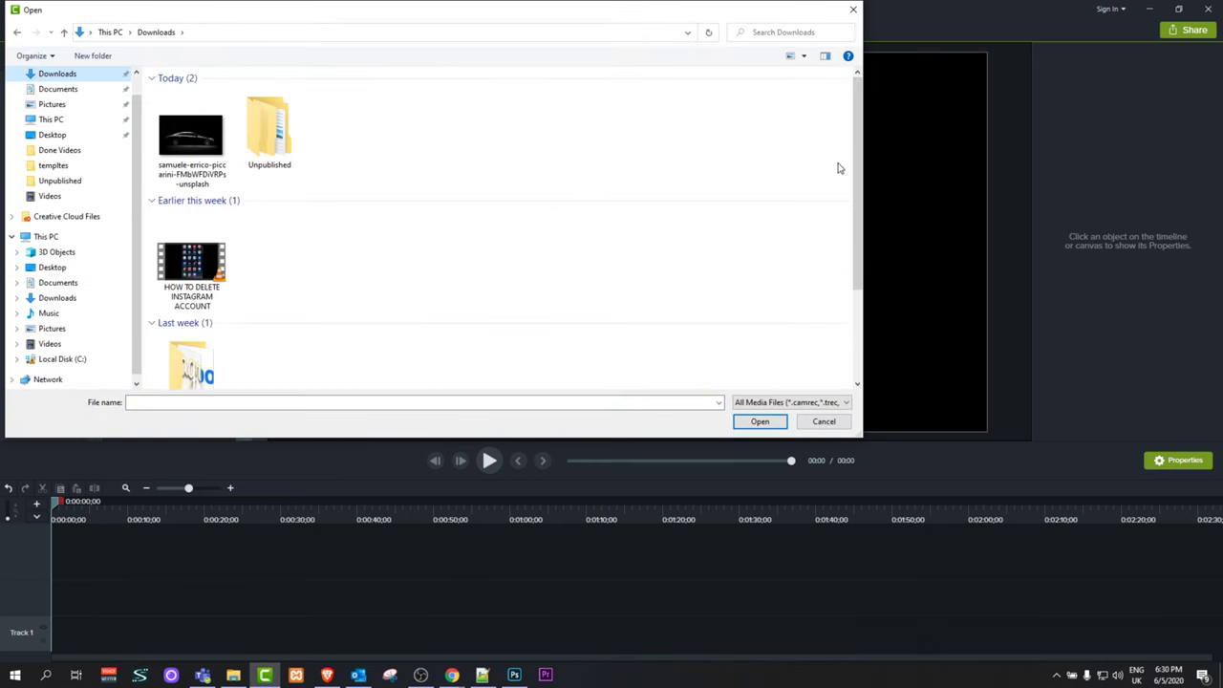
scroll(853, 169, "down", 2)
left_click(191, 330)
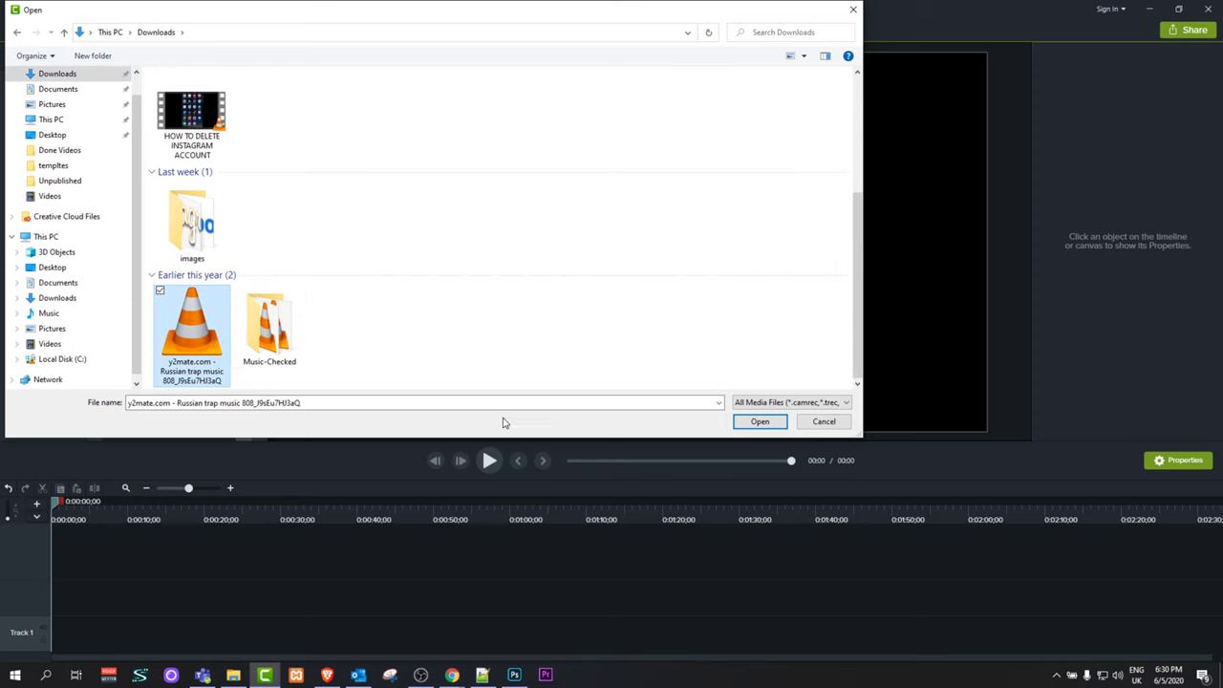
left_click(759, 422)
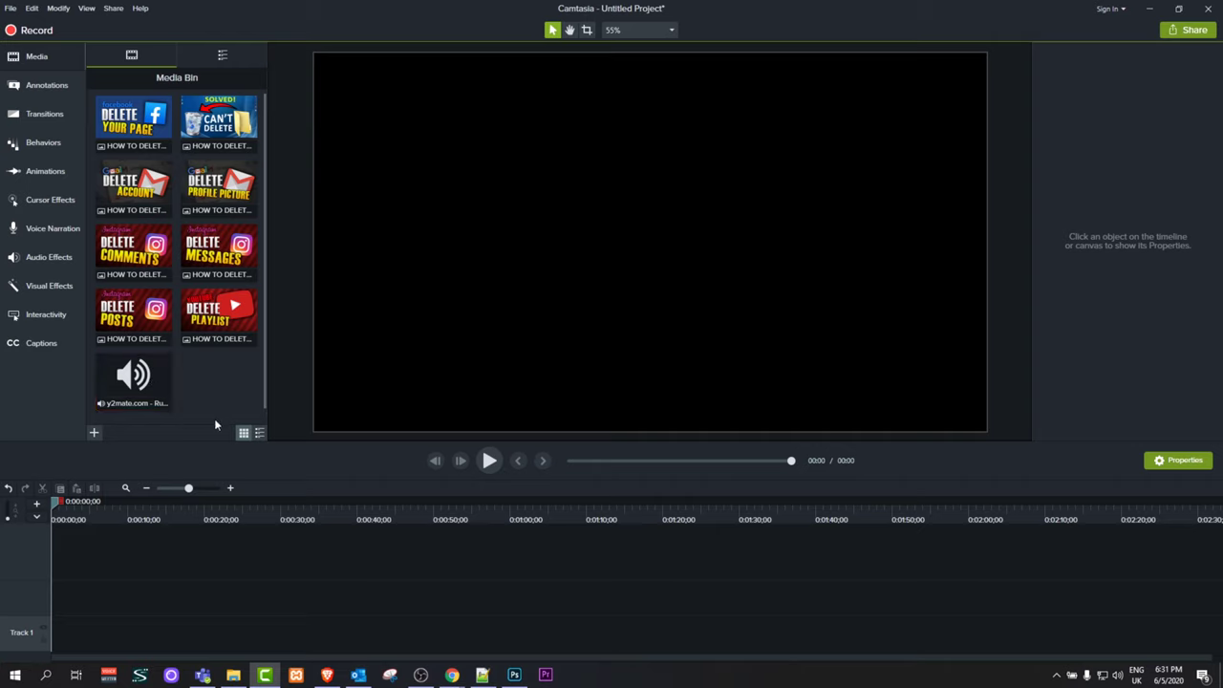
Drag the Facebook Delete Your Page image onto Track 2 and trim it to 4 seconds.
left_click_drag(153, 121, 63, 595)
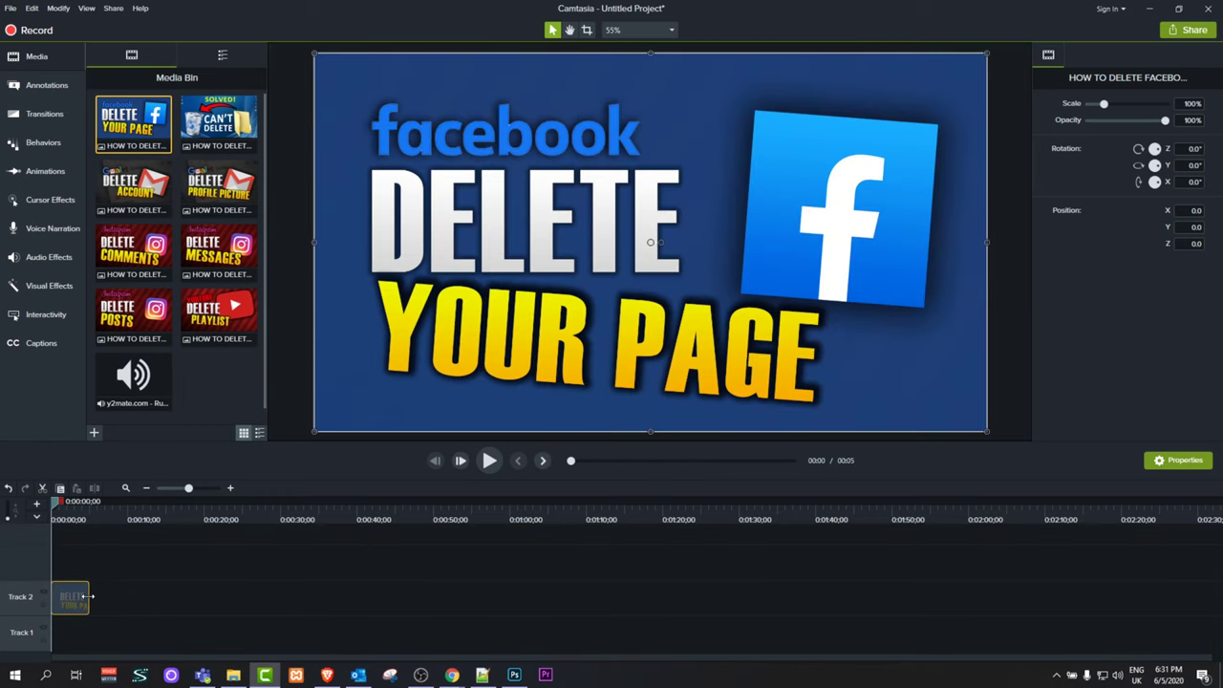
left_click_drag(89, 596, 533, 602)
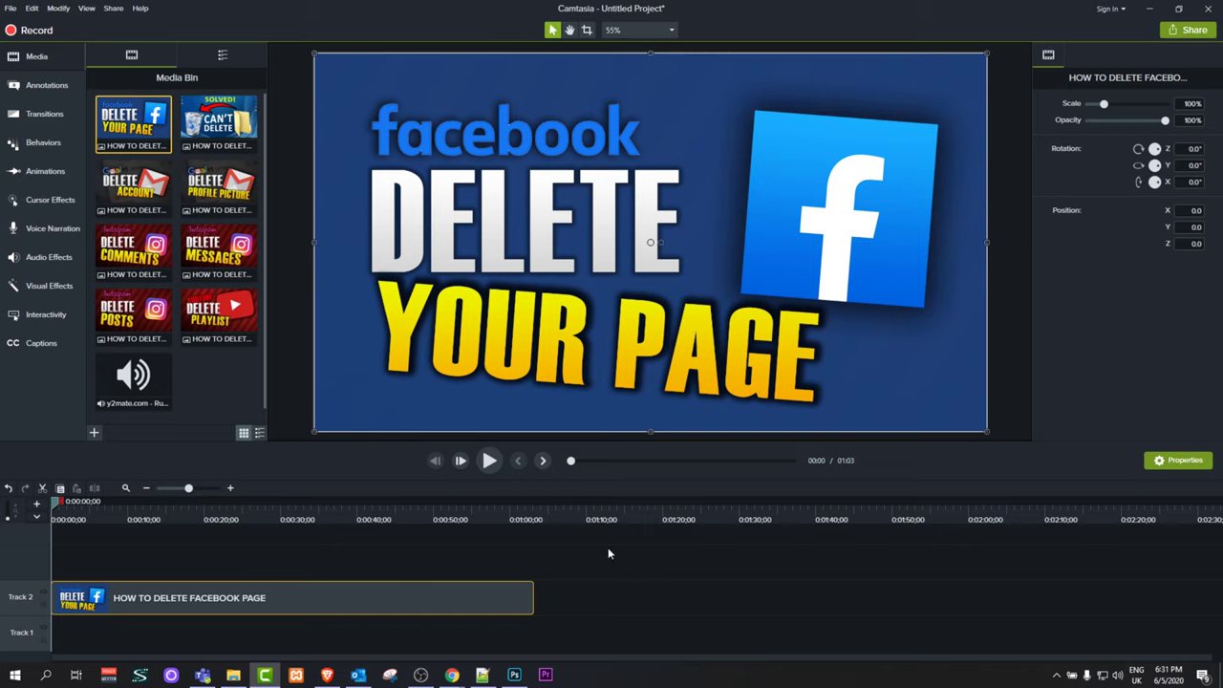
left_click_drag(533, 594, 202, 598)
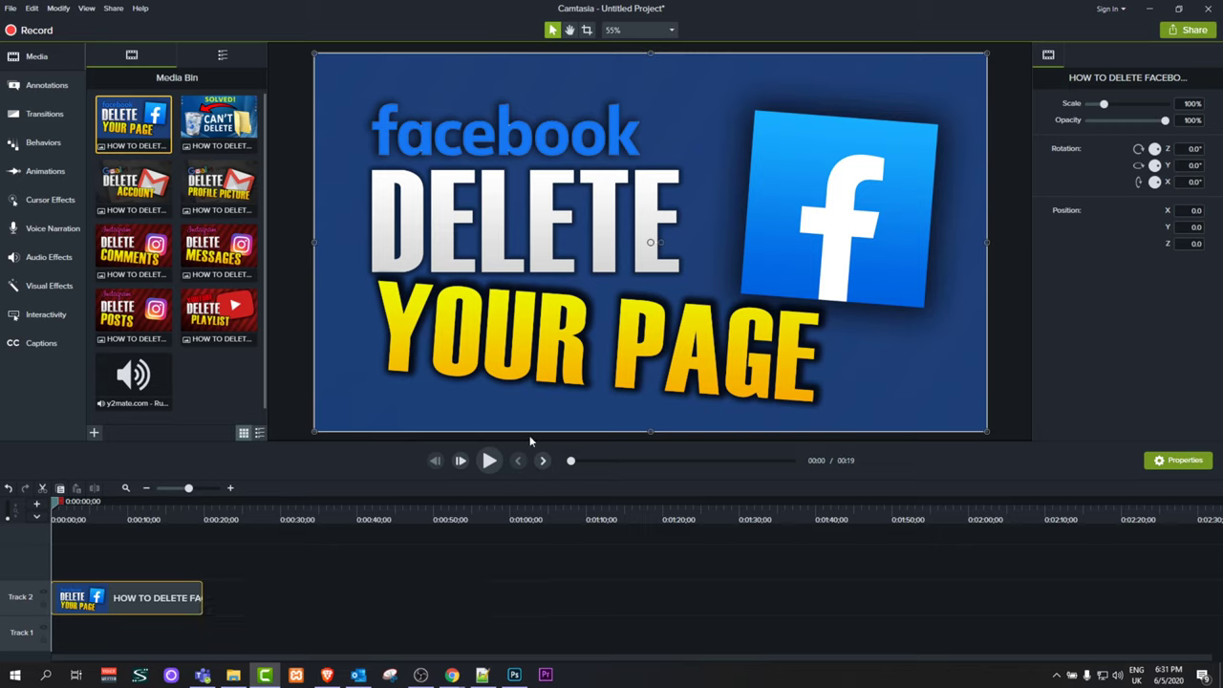
left_click(489, 460)
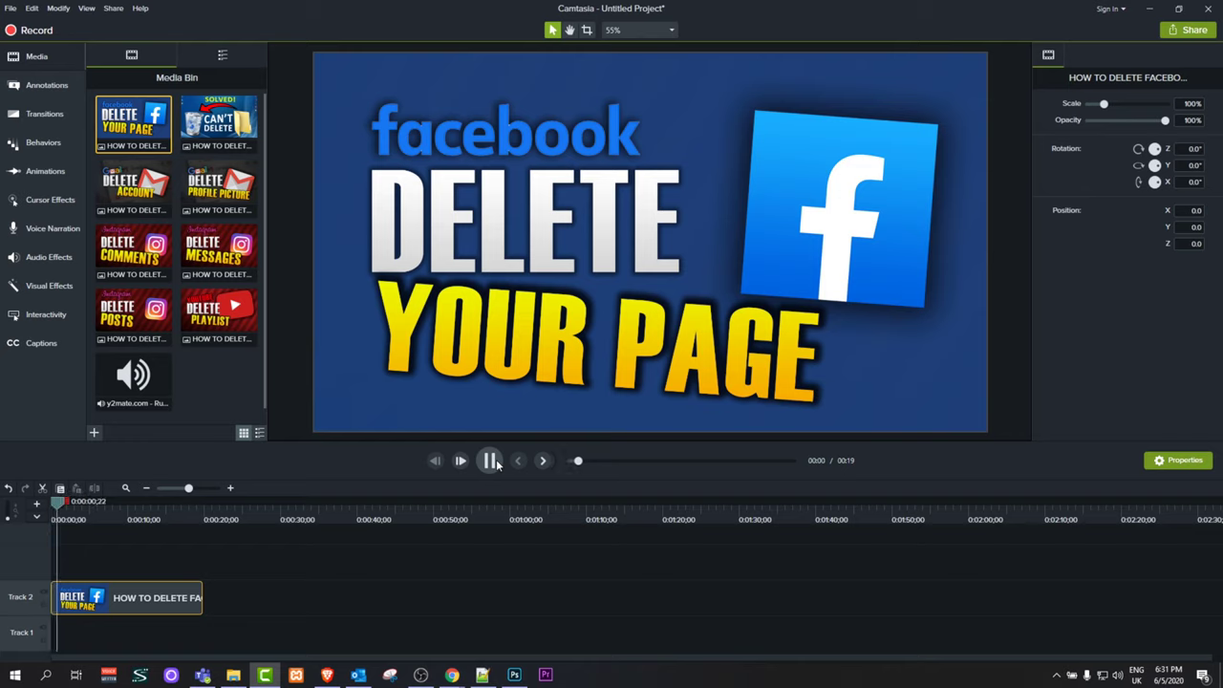
left_click(489, 461)
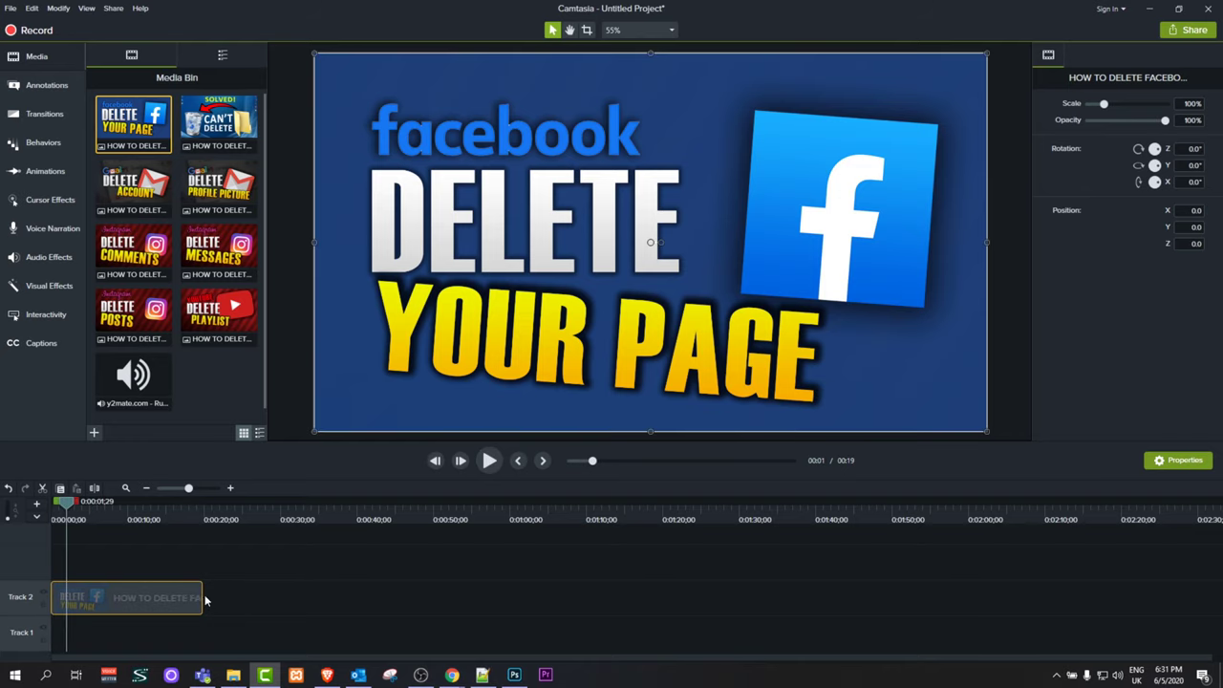
left_click_drag(200, 596, 86, 597)
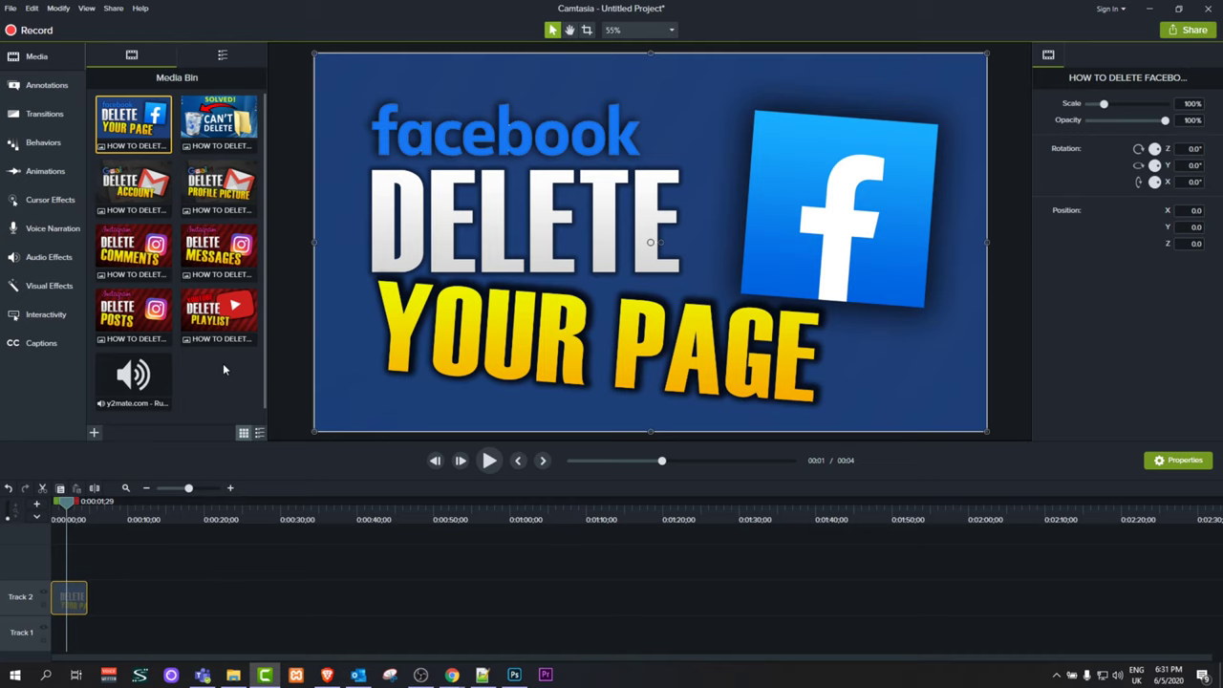
Append the remaining seven thumbnails after the first clip on Track 2 and preview the 39-second sequence.
left_click_drag(223, 369, 196, 106)
left_click_drag(206, 335, 77, 604)
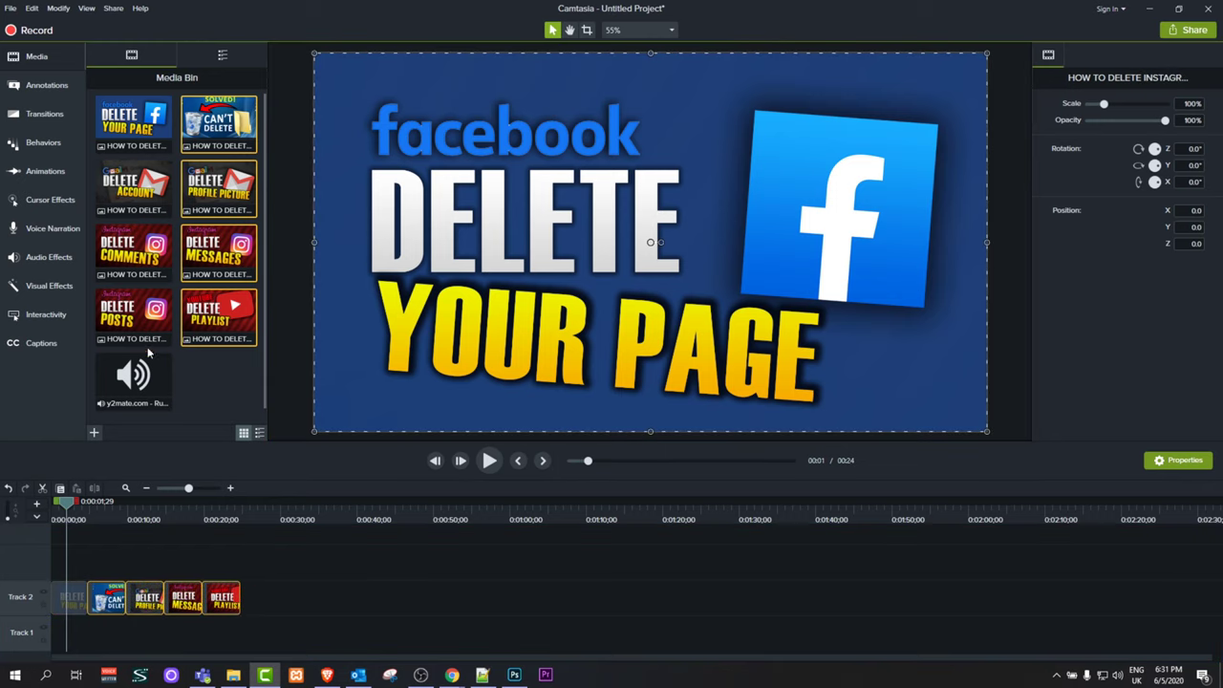
left_click_drag(148, 353, 143, 186)
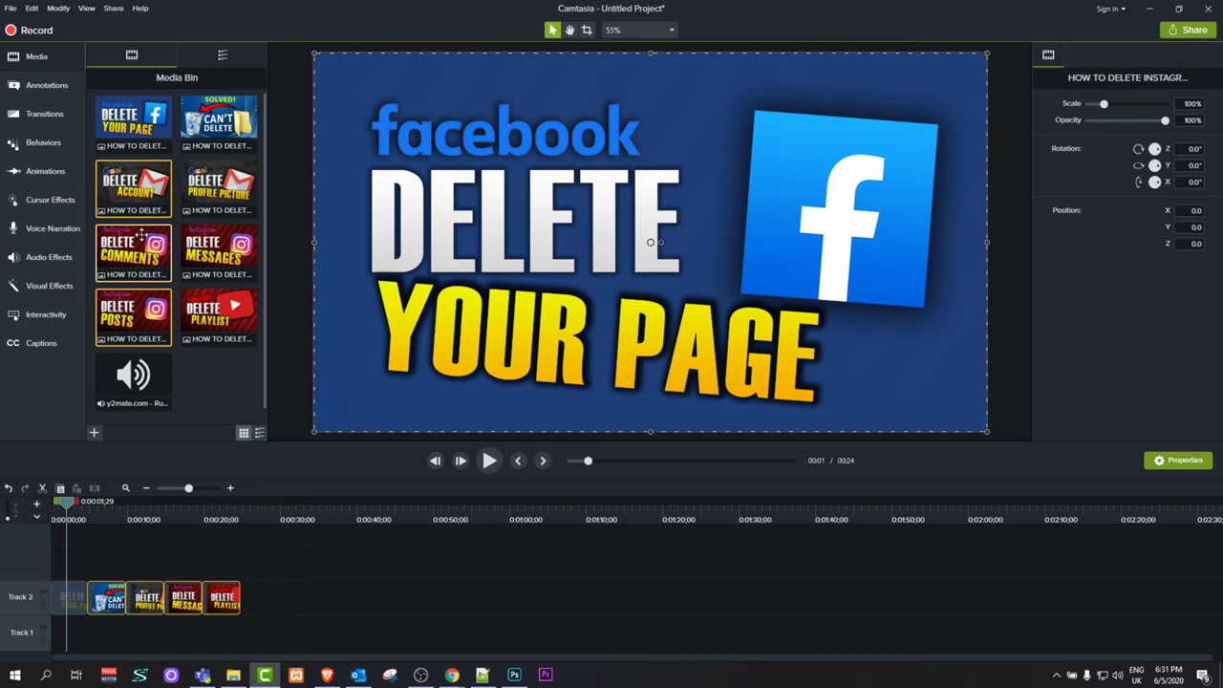
left_click_drag(141, 232, 218, 604)
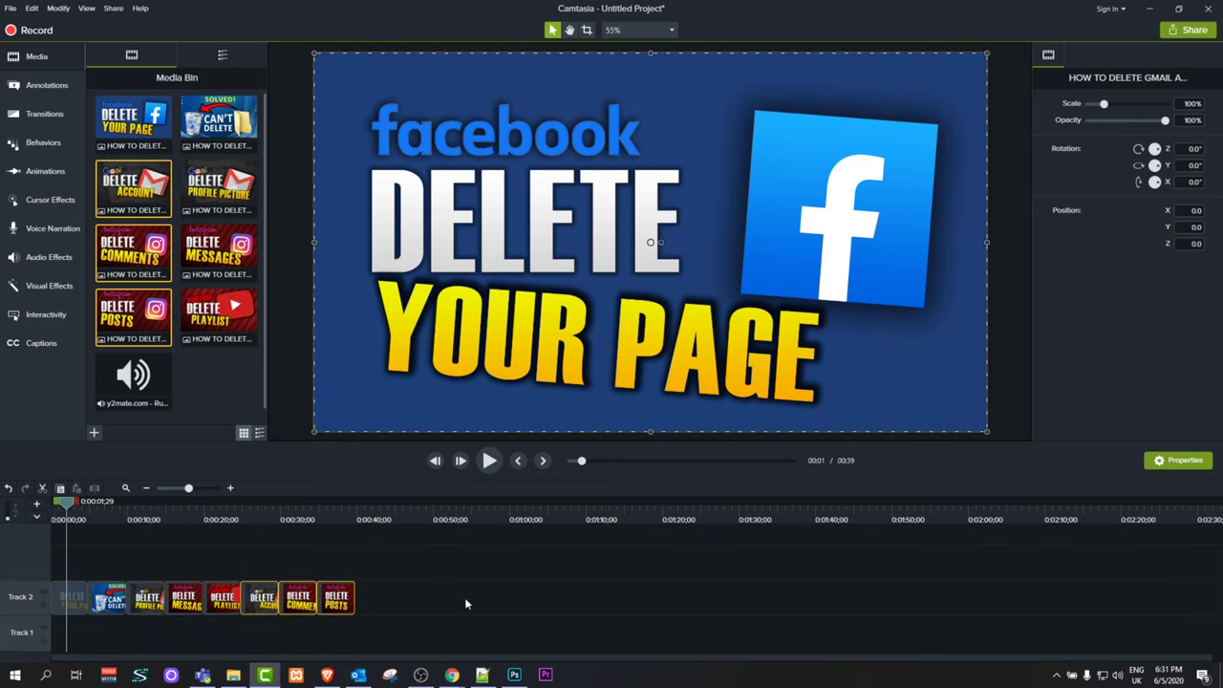
left_click(486, 461)
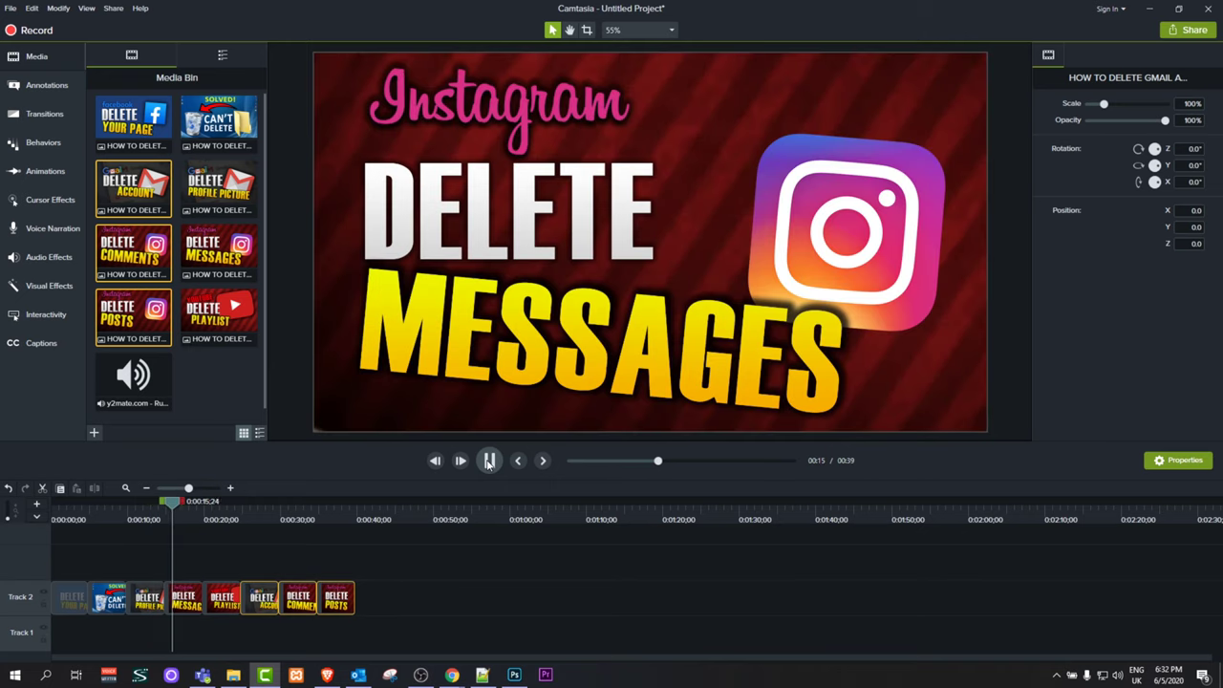
left_click(489, 462)
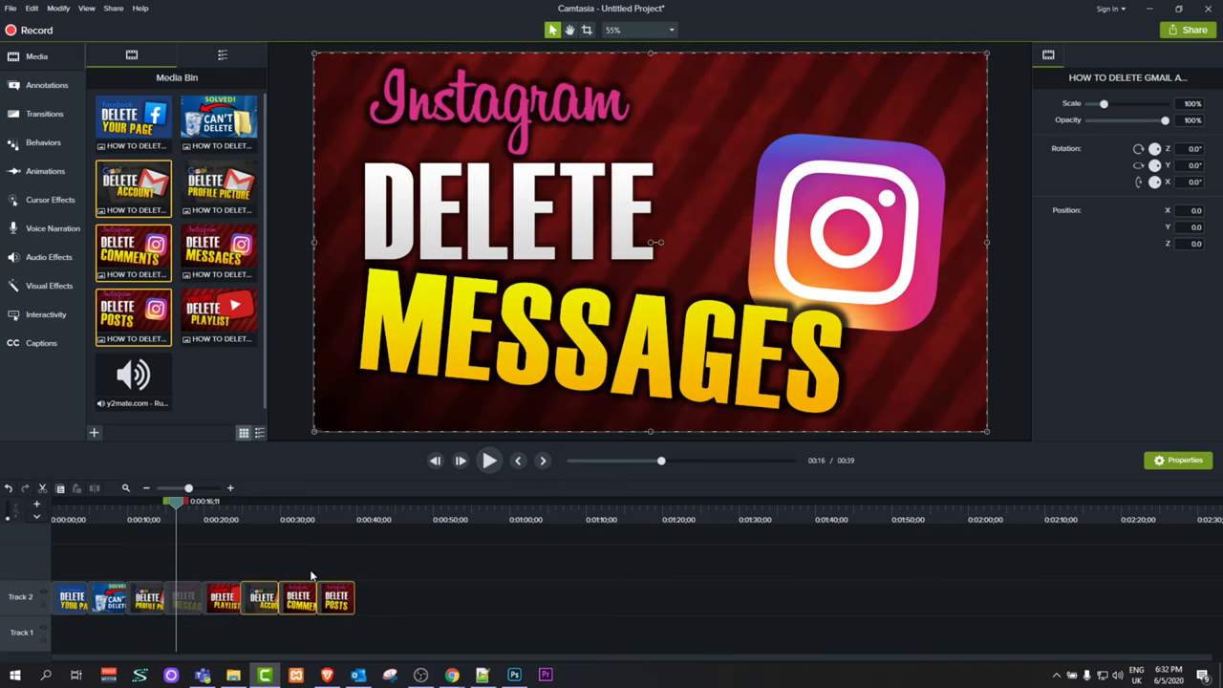
Add a Fold transition to the first clips on Track 2 and preview it.
left_click(34, 116)
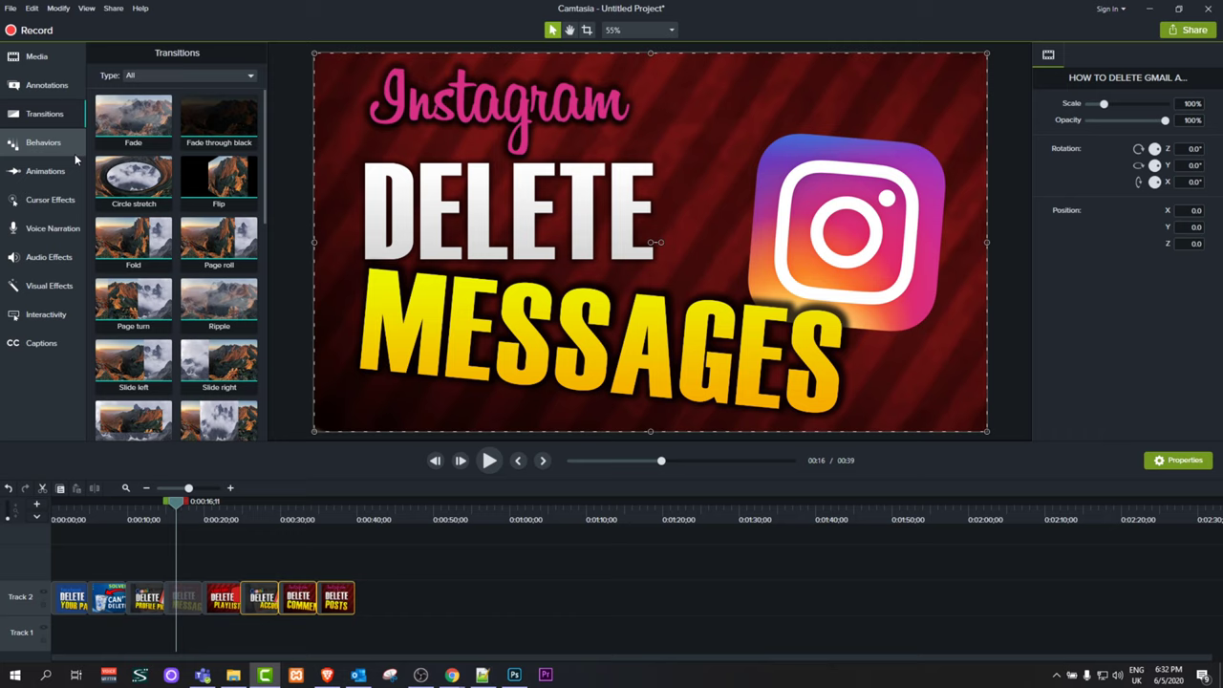
left_click_drag(143, 232, 84, 600)
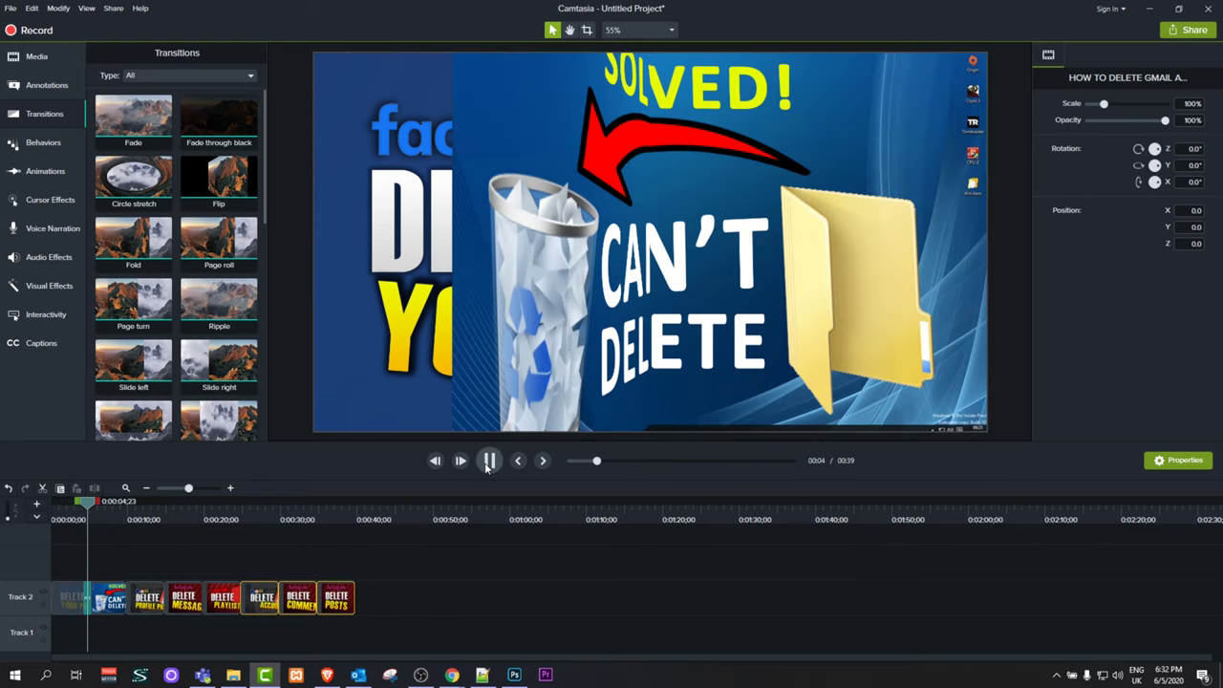
left_click(488, 462)
Add a Circle reveal transition between clips two and three and preview it.
scroll(167, 306, "down", 3)
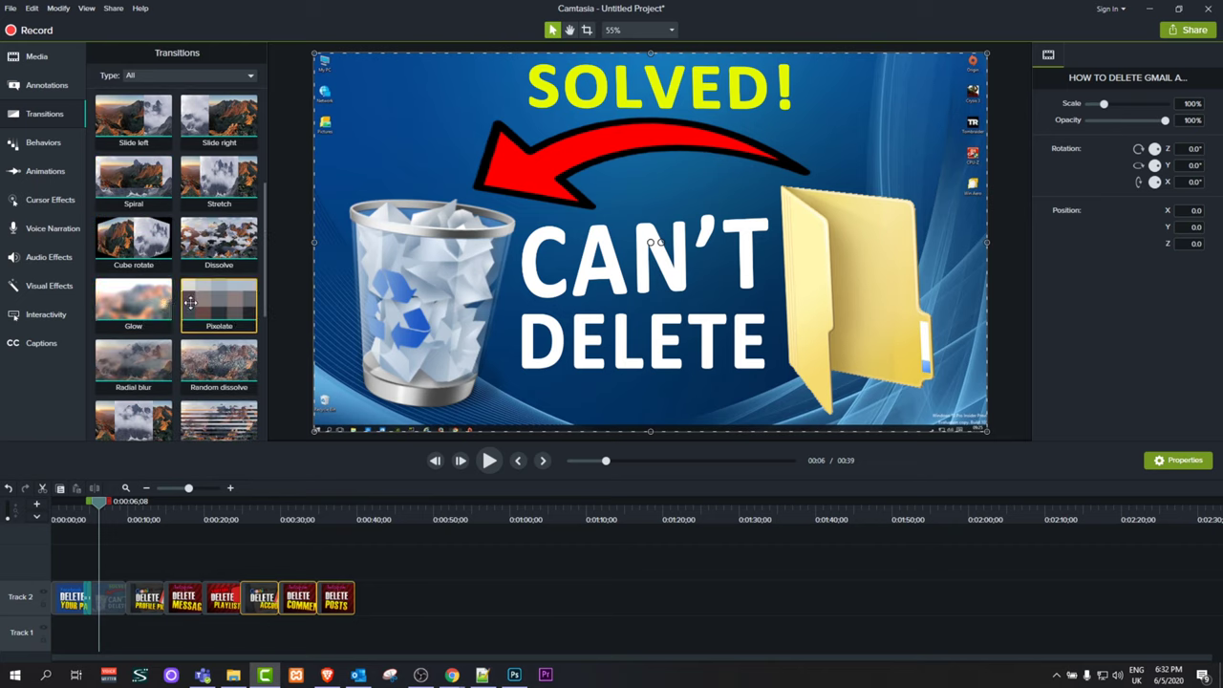
scroll(196, 334, "down", 2)
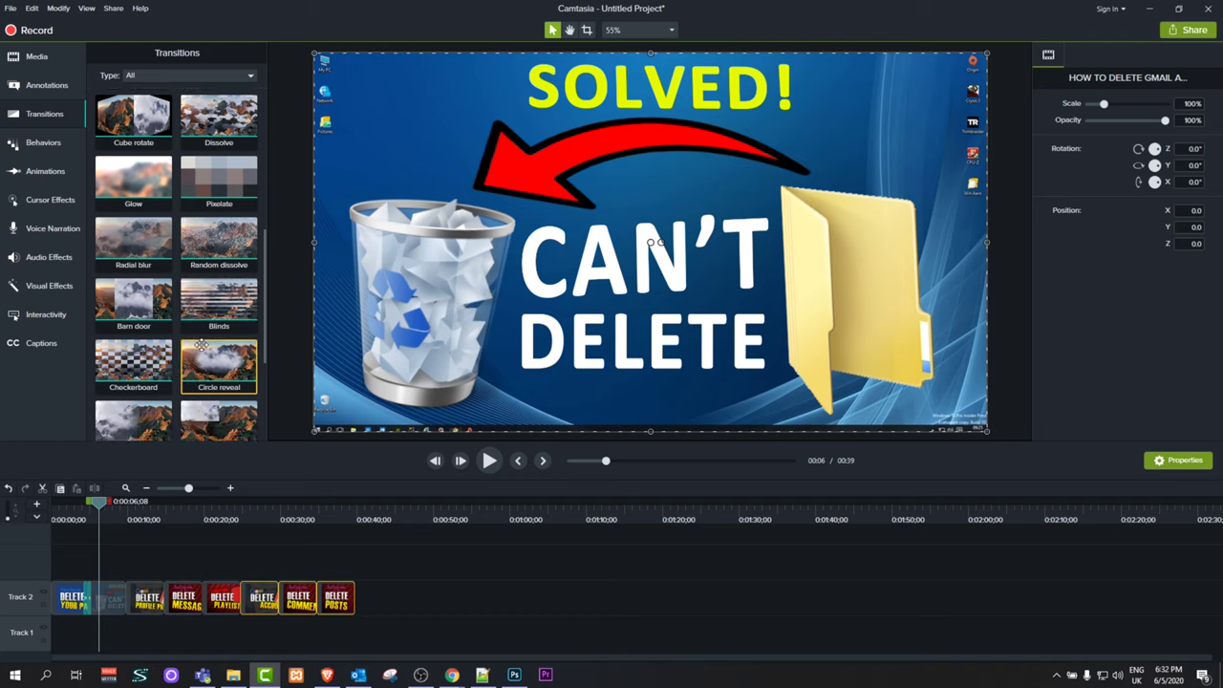
left_click_drag(200, 344, 134, 600)
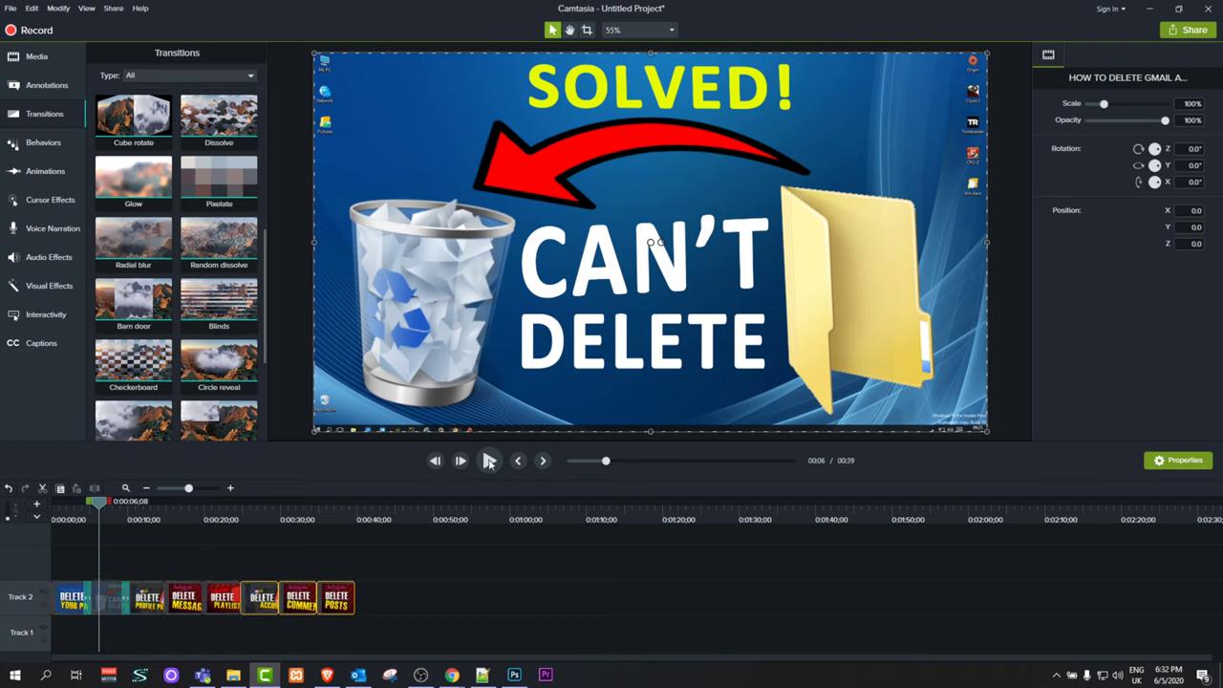
left_click(490, 462)
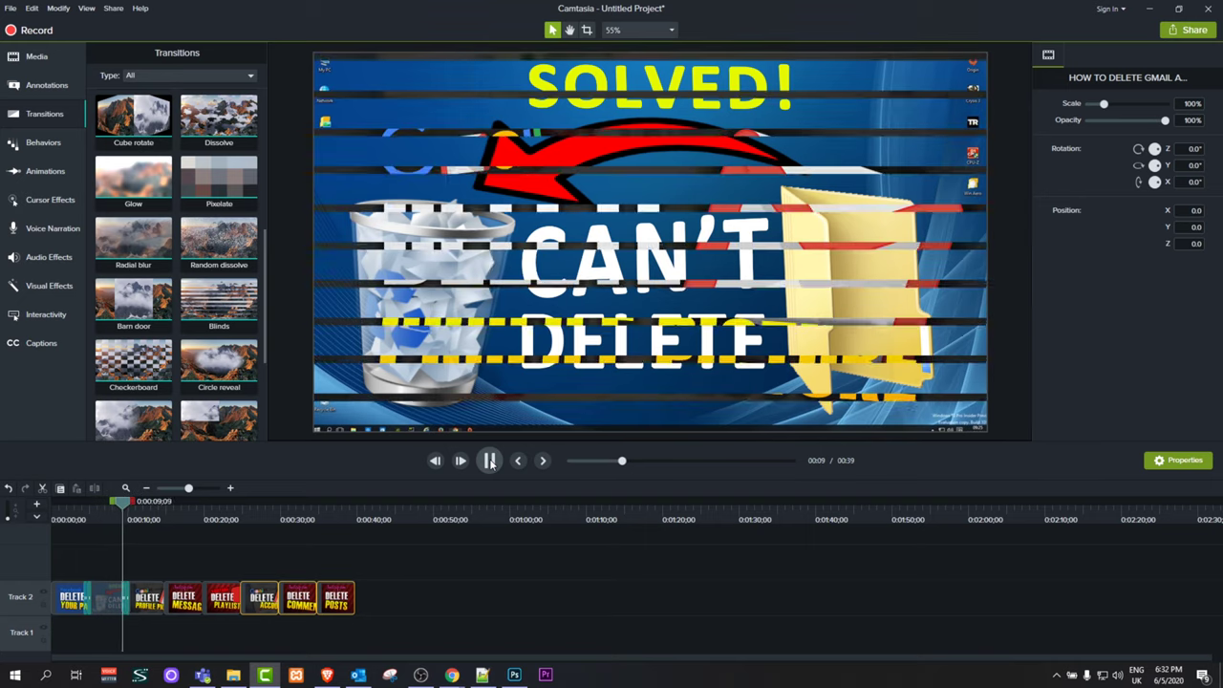
left_click(490, 461)
Add a Radial wipe transition between thumbnails and trim the last Delete Posts clip to about 5 seconds.
scroll(220, 363, "down", 2)
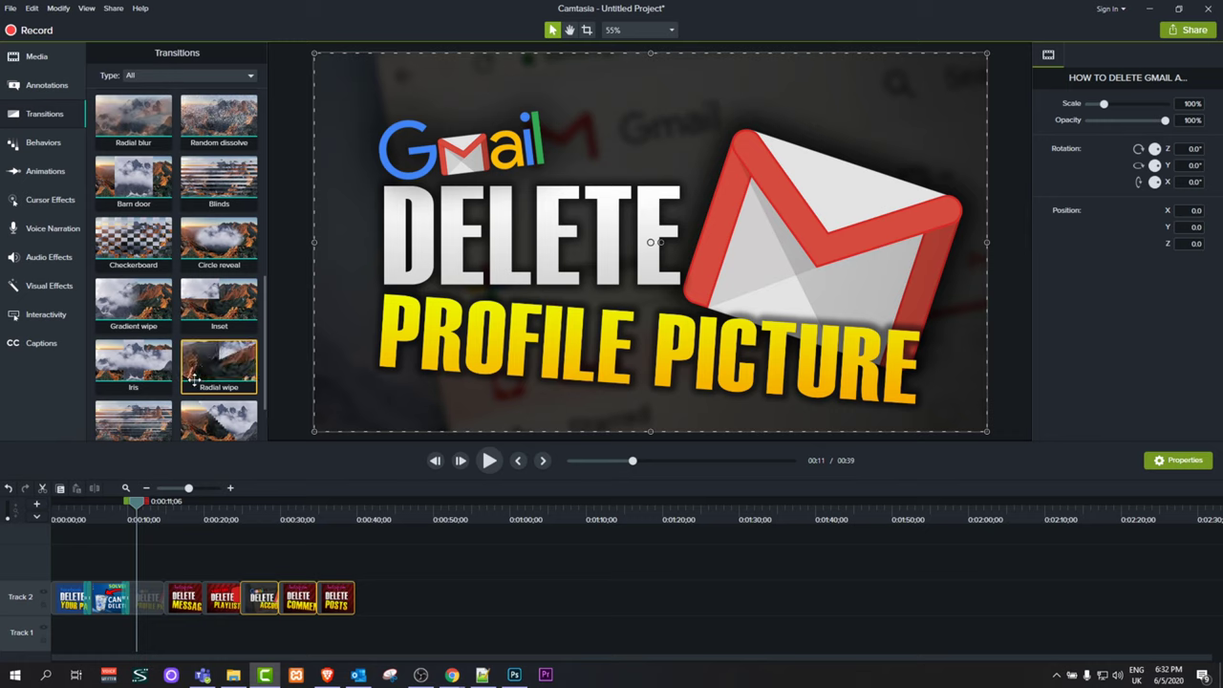
left_click_drag(193, 379, 171, 600)
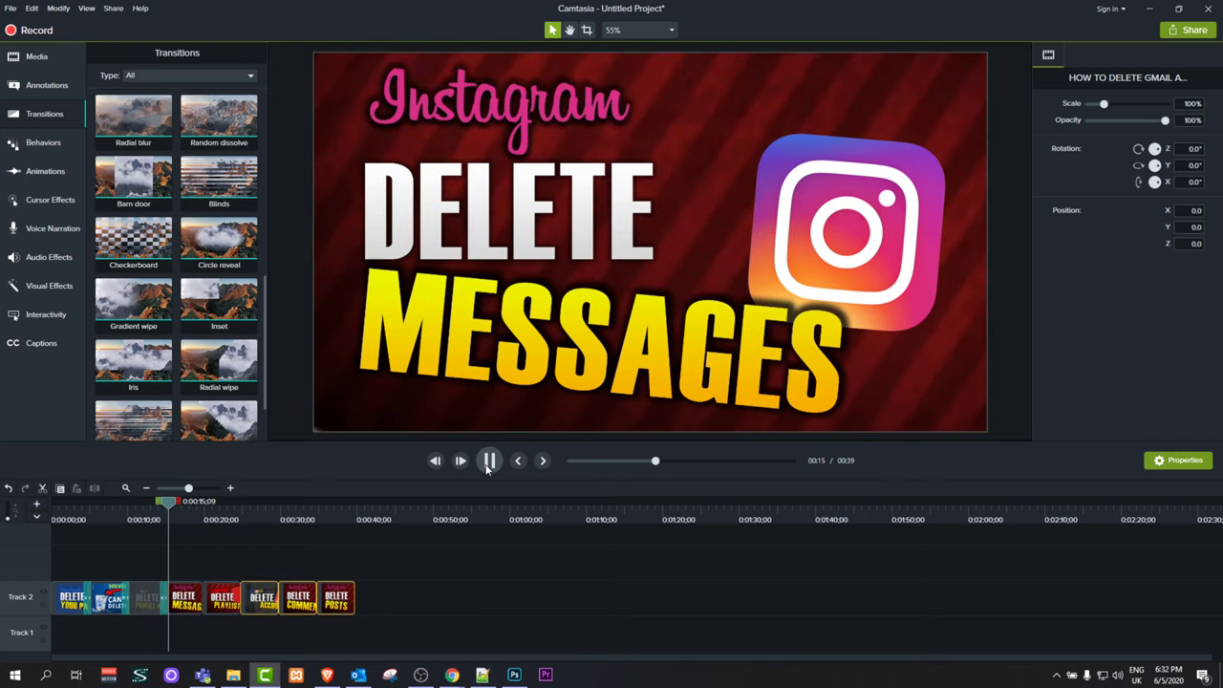
left_click(488, 460)
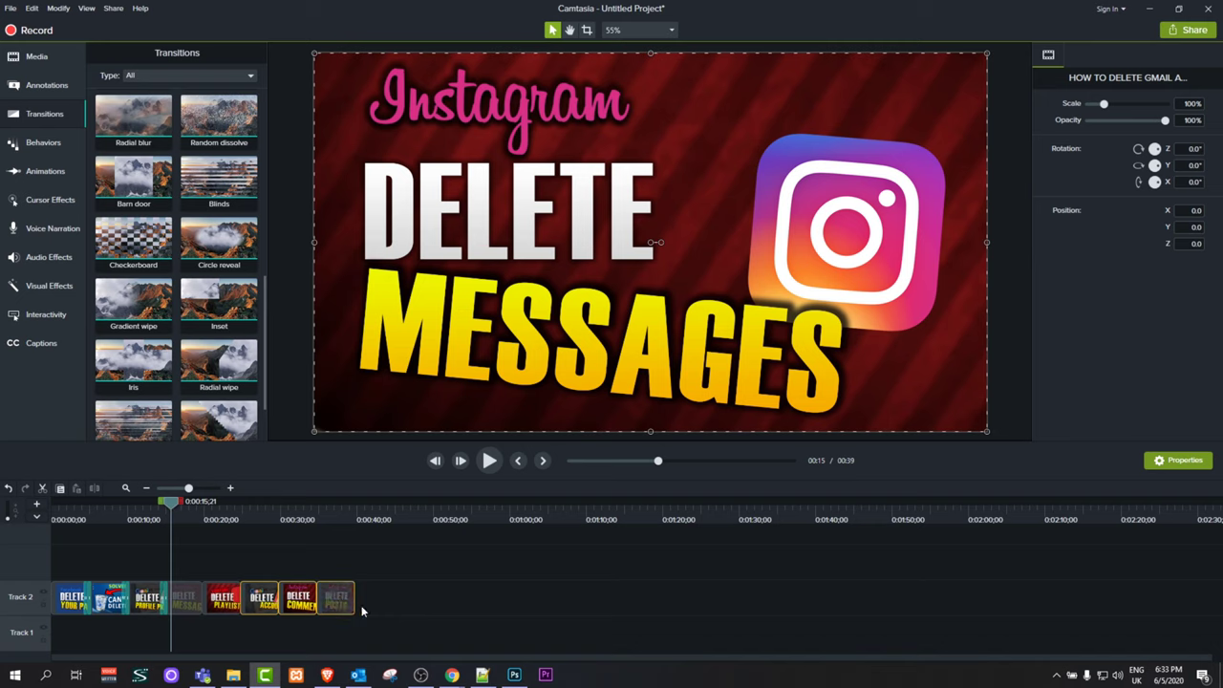
mouse_move(378, 601)
left_mouse_down()
mouse_move(497, 599)
mouse_move(359, 599)
left_mouse_up()
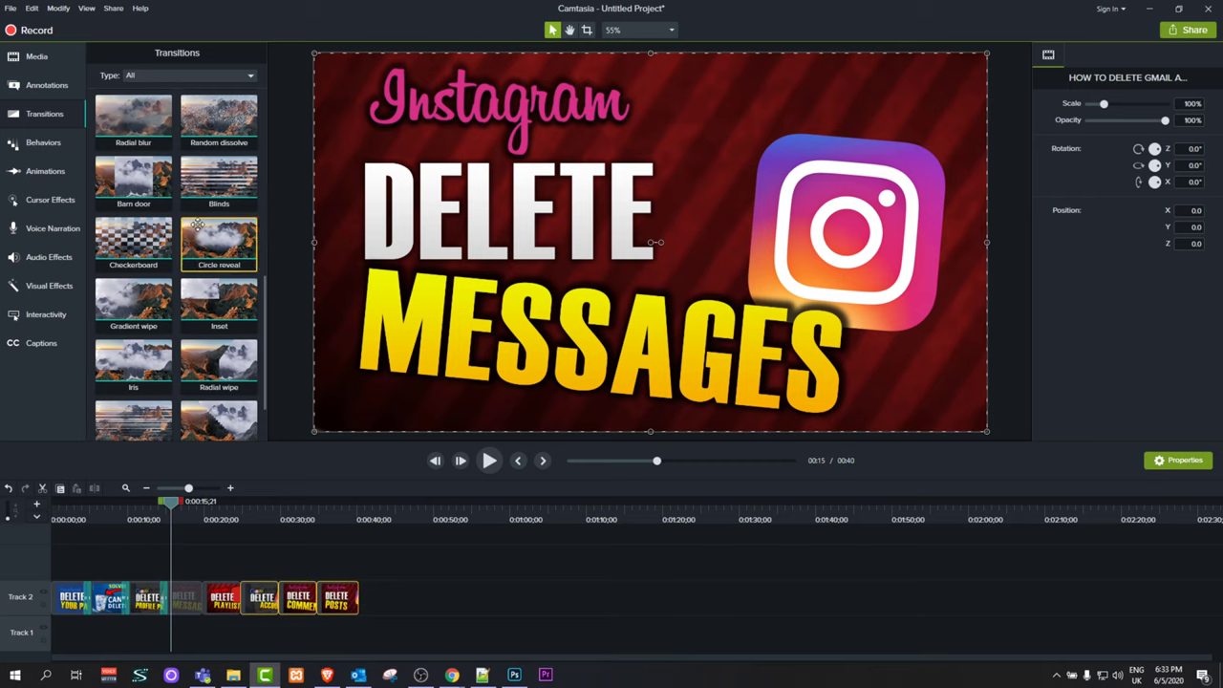
Apply the Shifting behavior to the Instagram Delete Messages clip and preview its animation.
left_click(46, 143)
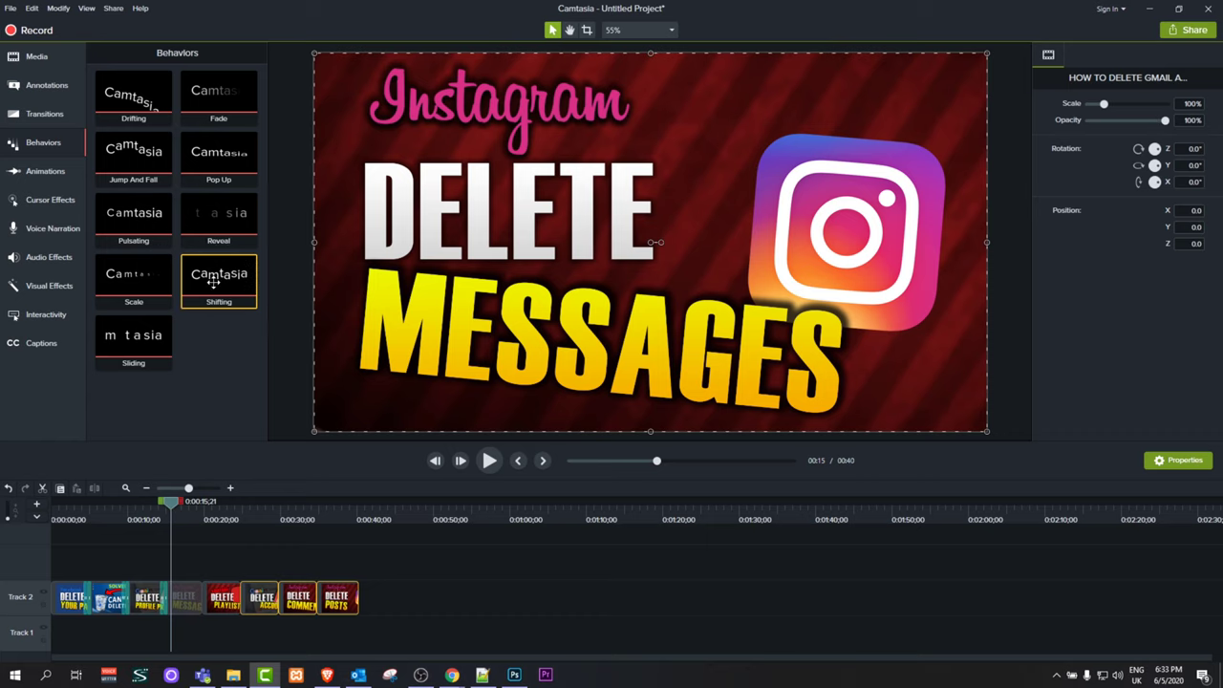
left_click_drag(216, 276, 178, 594)
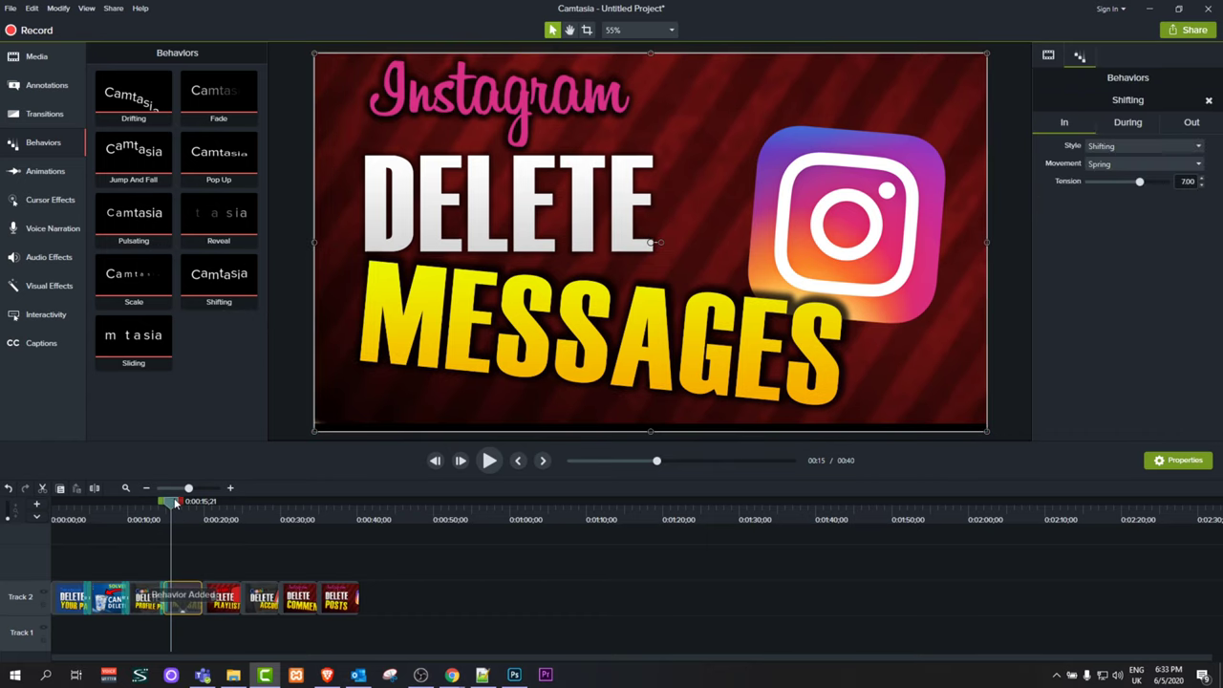
left_click_drag(174, 501, 157, 503)
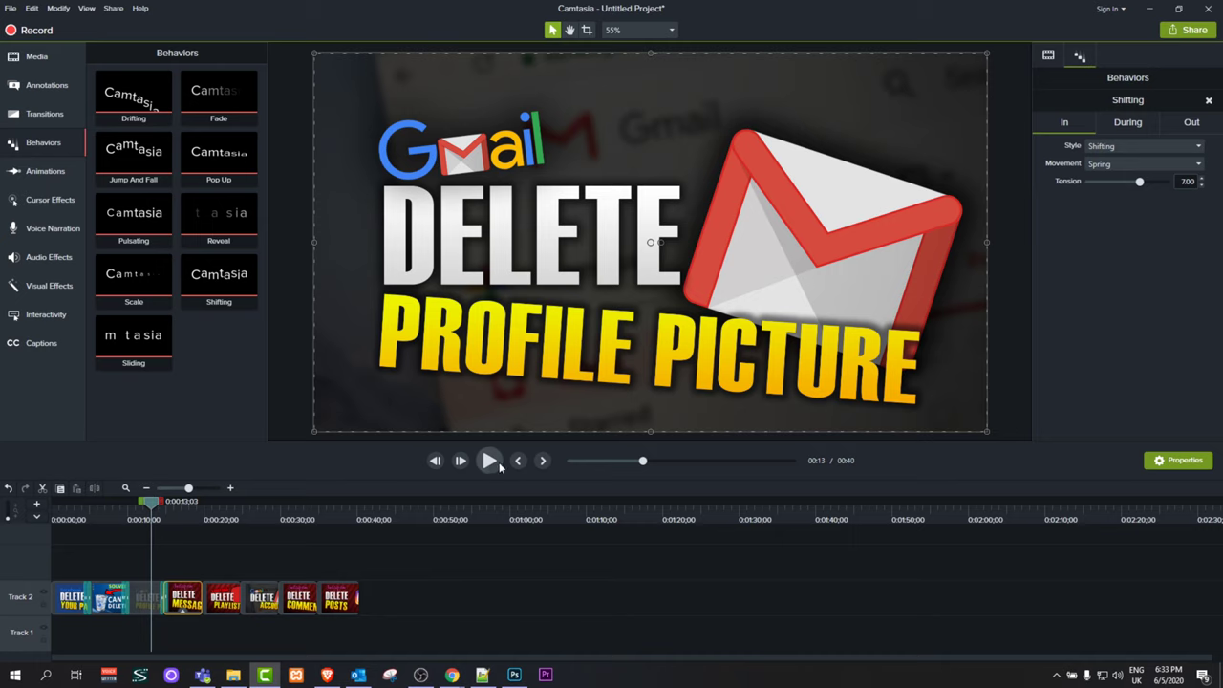
left_click(490, 462)
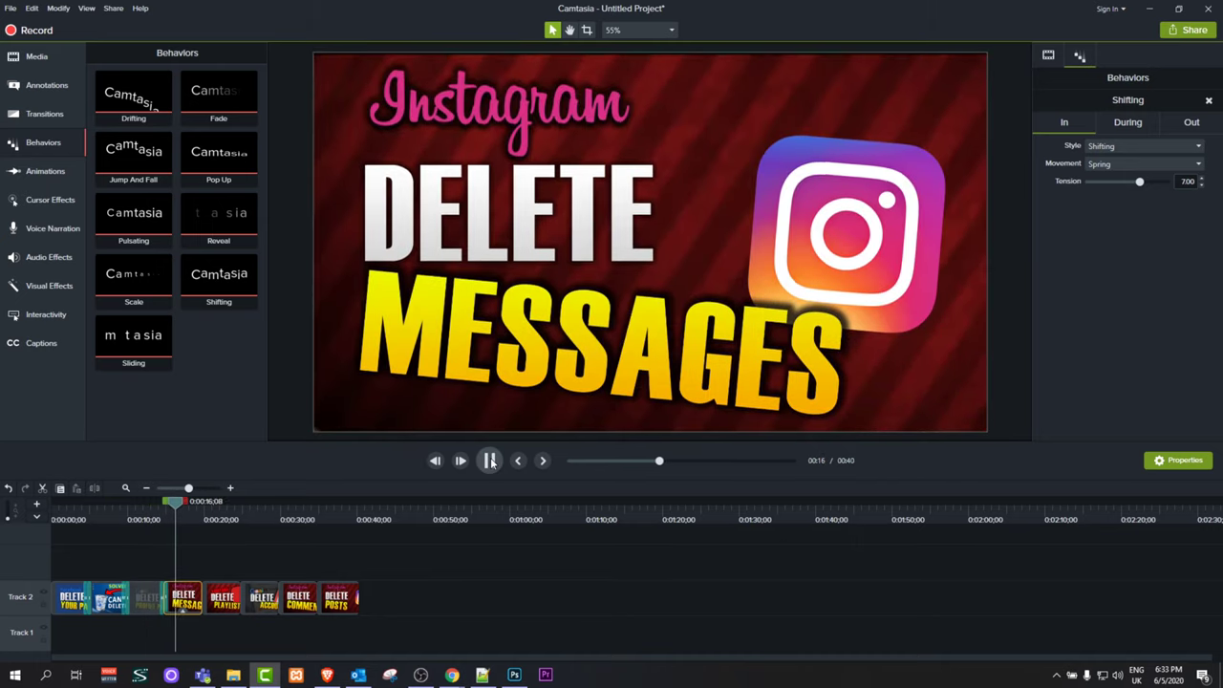
left_click(490, 463)
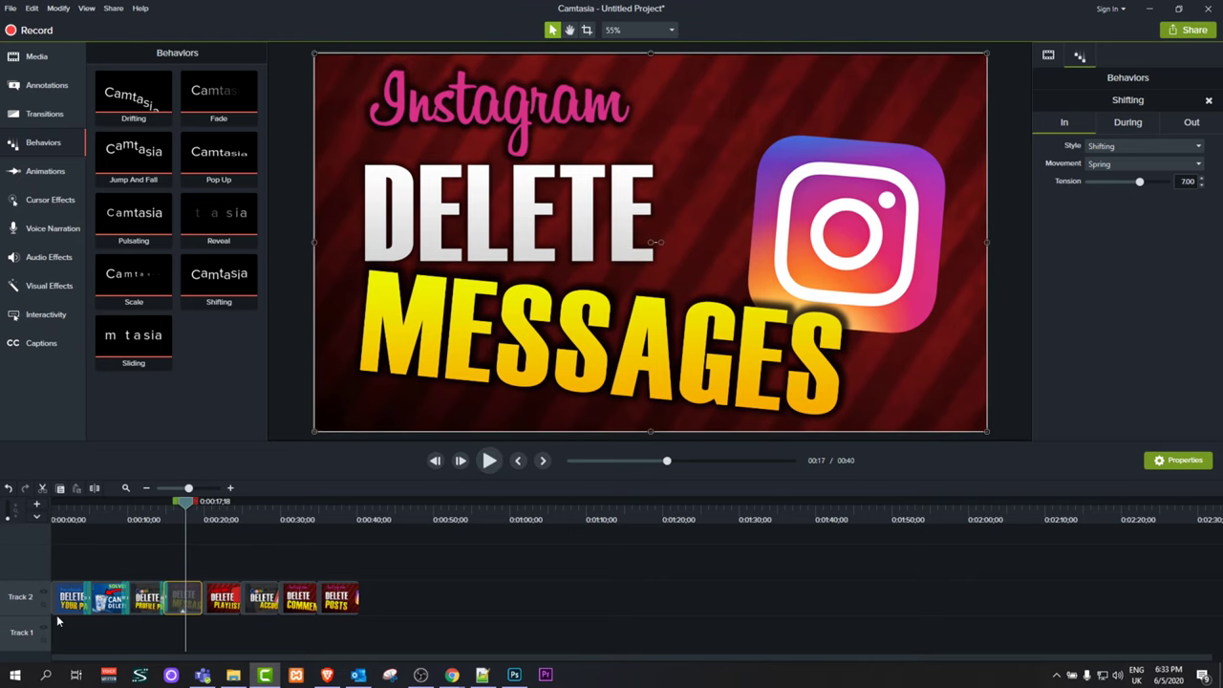
Place the y2mate music at 0:00 on Track 1 and trim it to about 40 seconds.
left_click(36, 56)
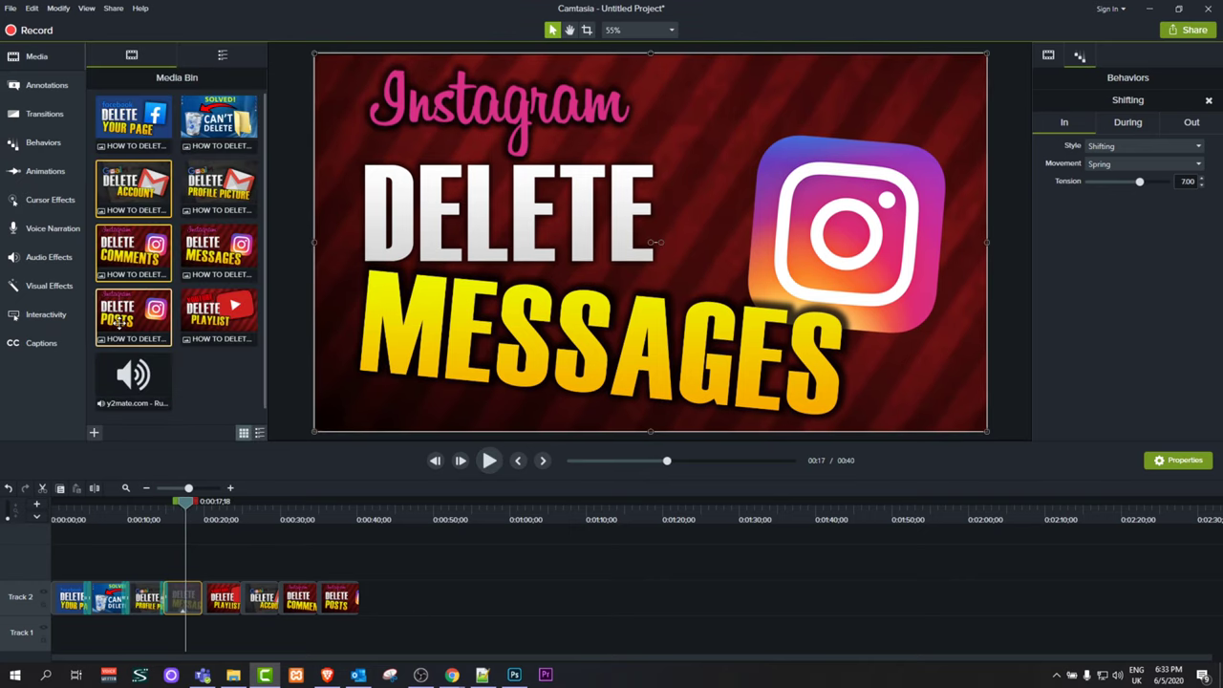
left_click_drag(133, 373, 125, 630)
left_click_drag(188, 489, 164, 490)
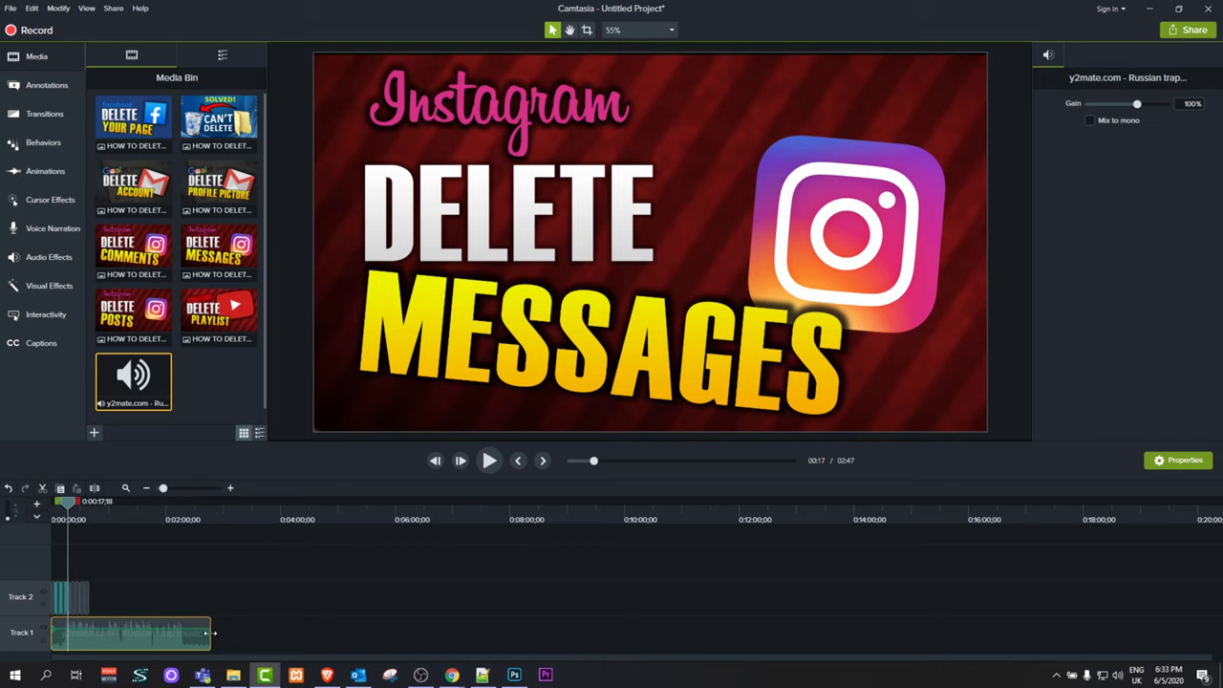
left_click_drag(210, 633, 91, 620)
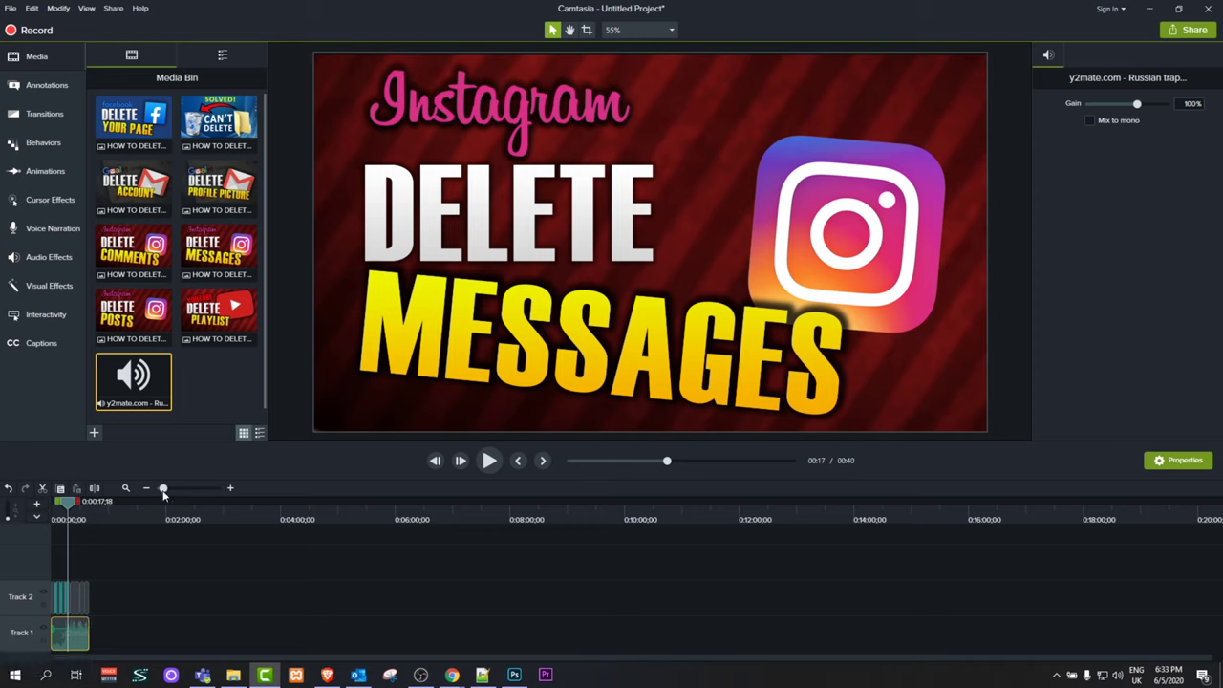
left_click_drag(166, 488, 189, 500)
Play the sequence back from the start of the timeline.
left_click(56, 513)
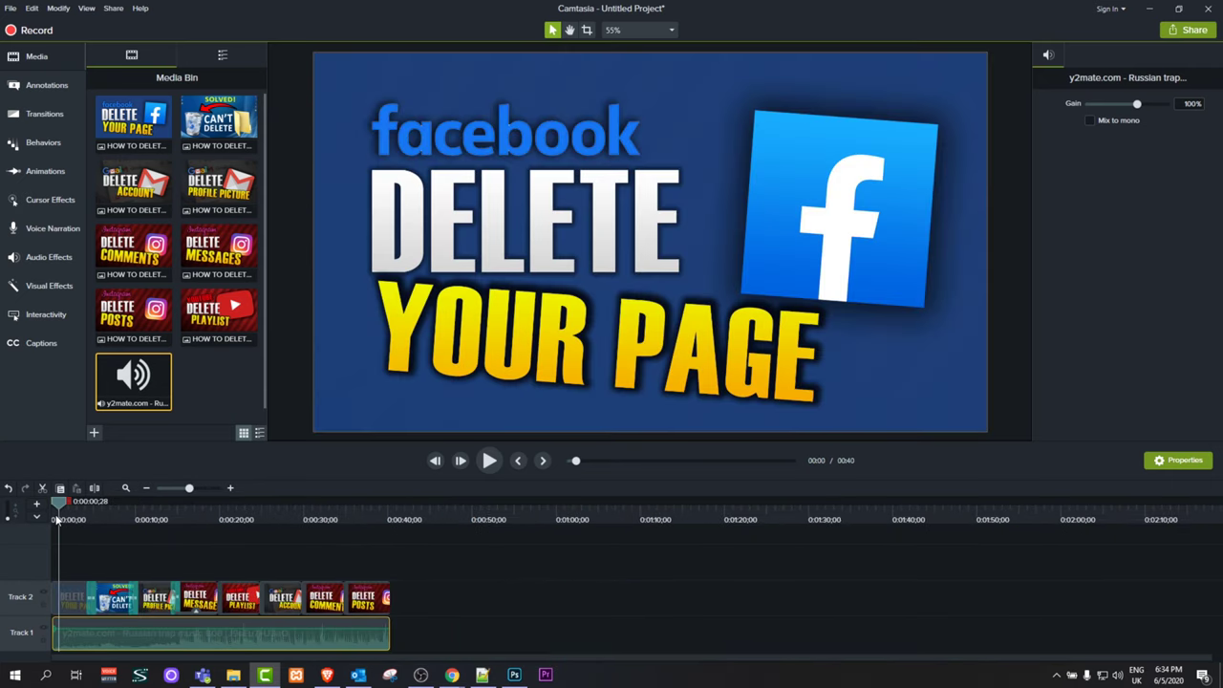
left_click(488, 460)
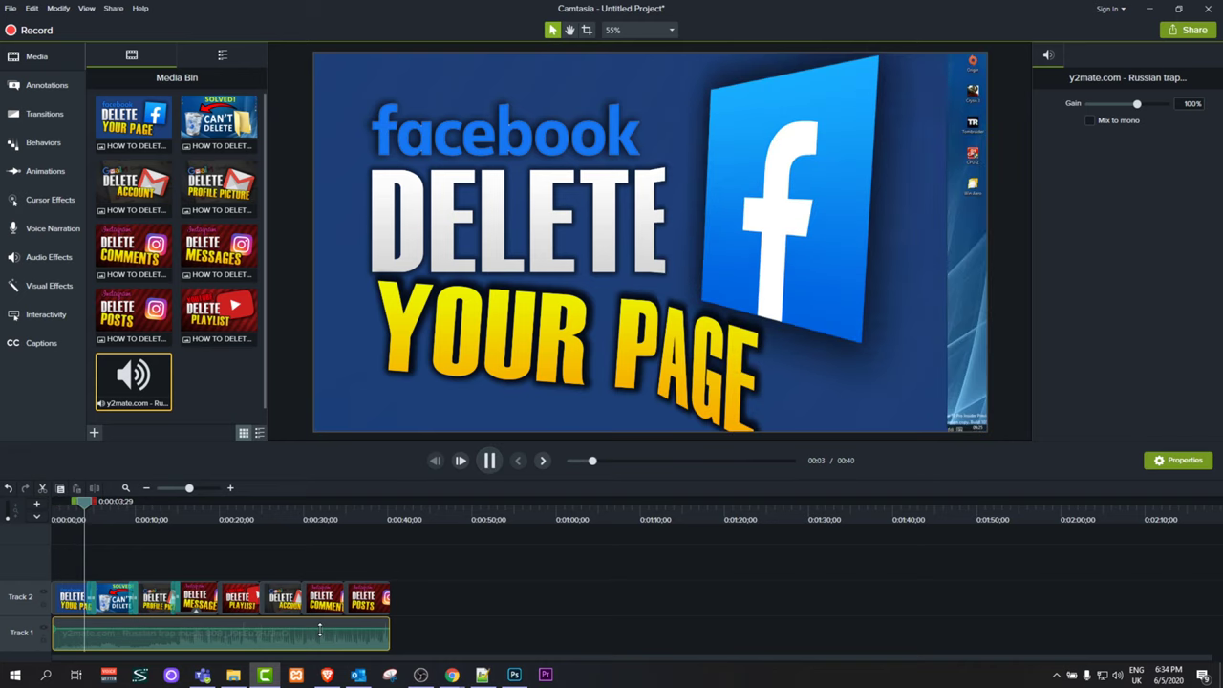
key("space")
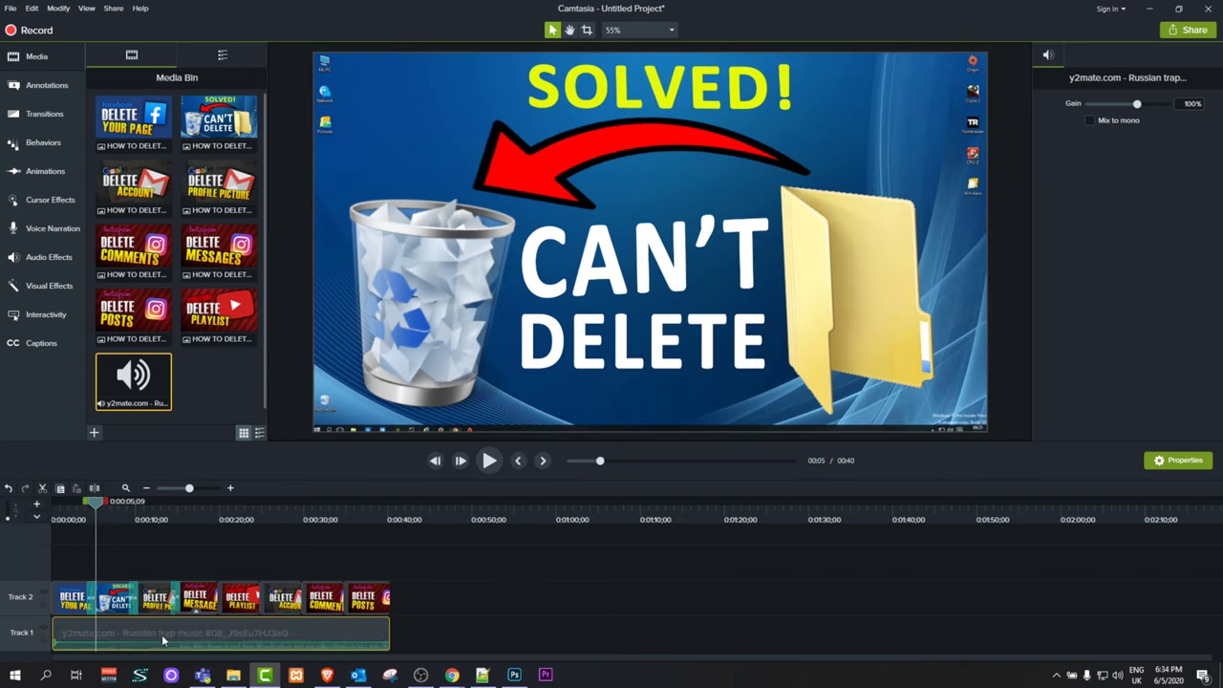
Lower the Track 1 music volume and replay the video up to 0:17.
left_click(165, 648)
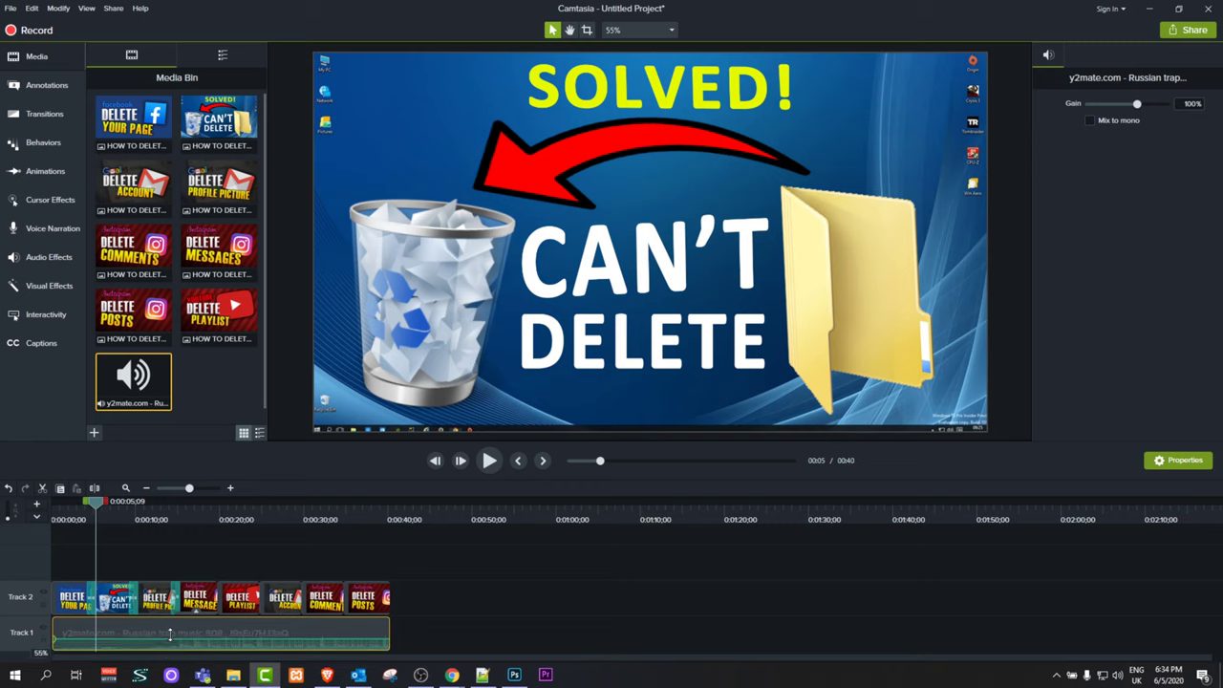
left_click_drag(169, 641, 170, 643)
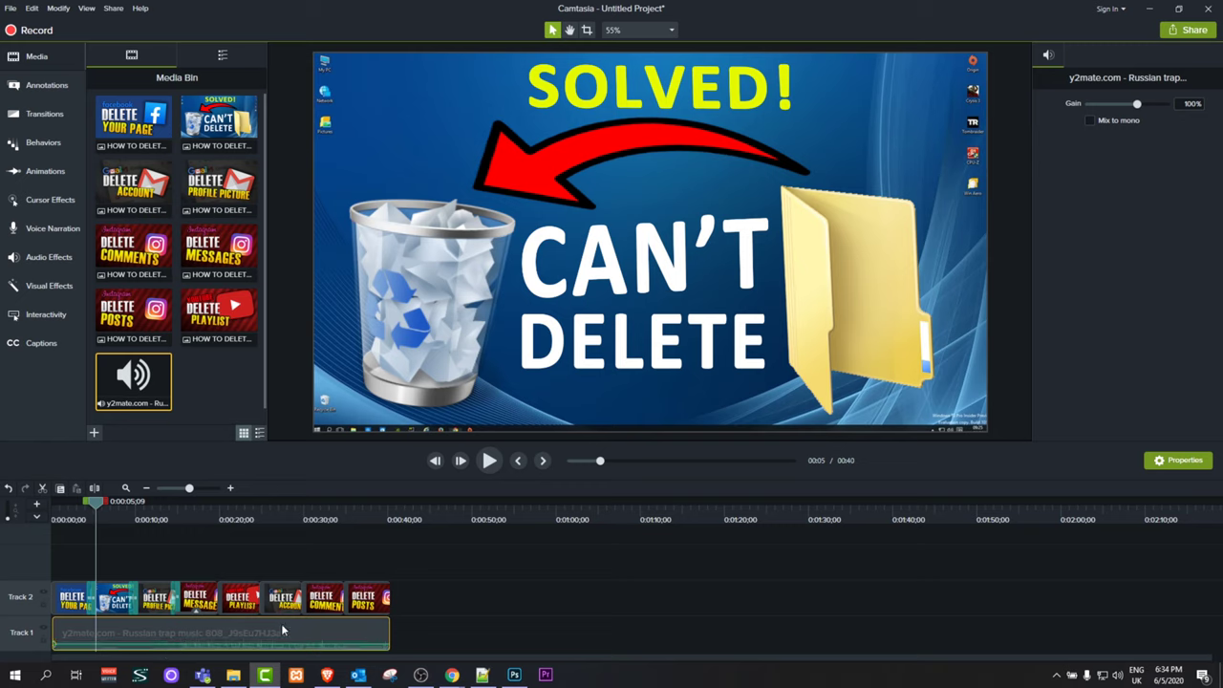
left_click(490, 462)
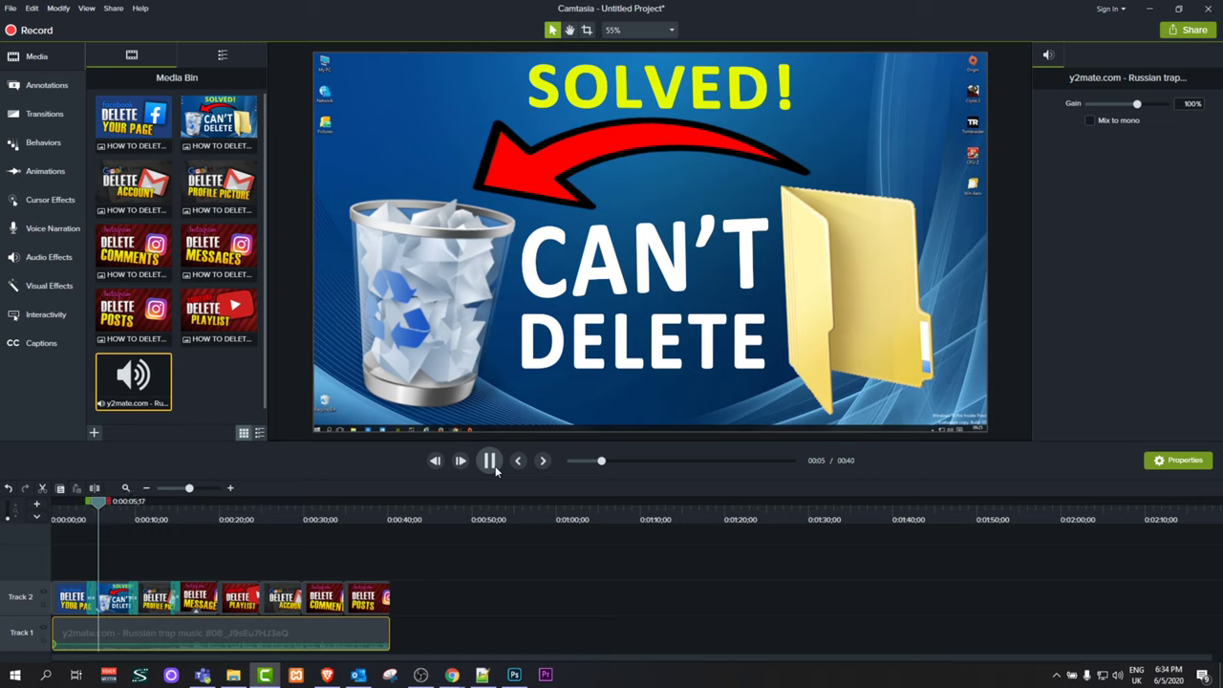
left_click(490, 461)
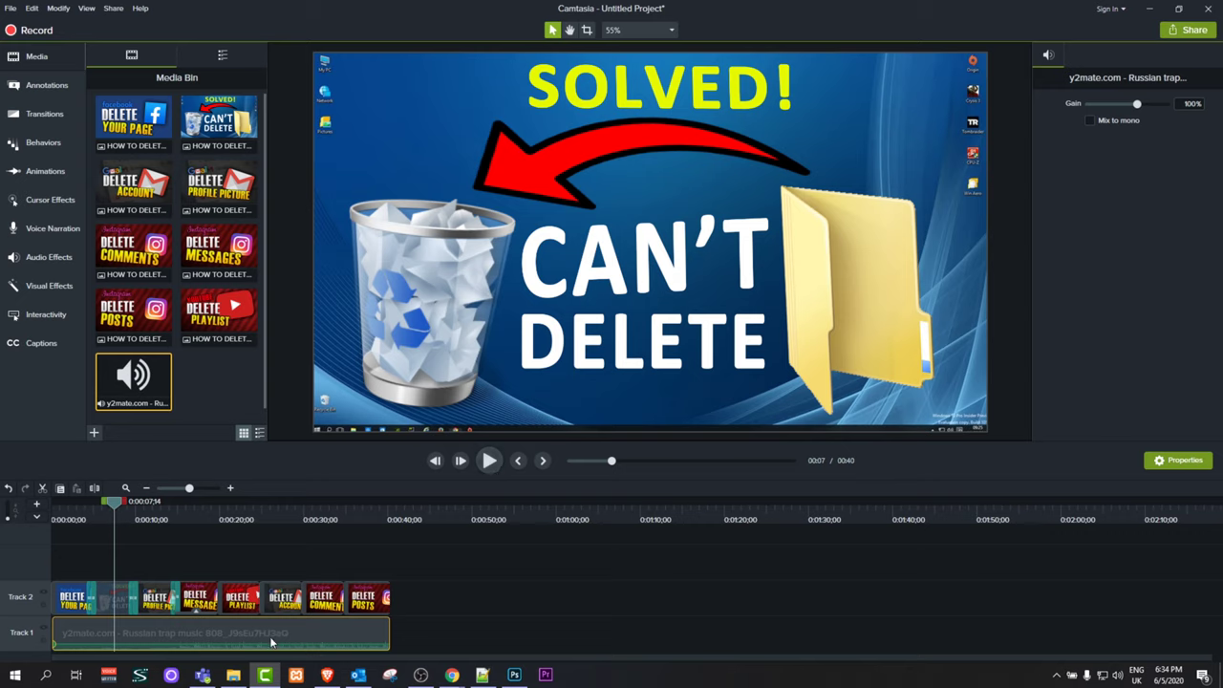
left_click(489, 461)
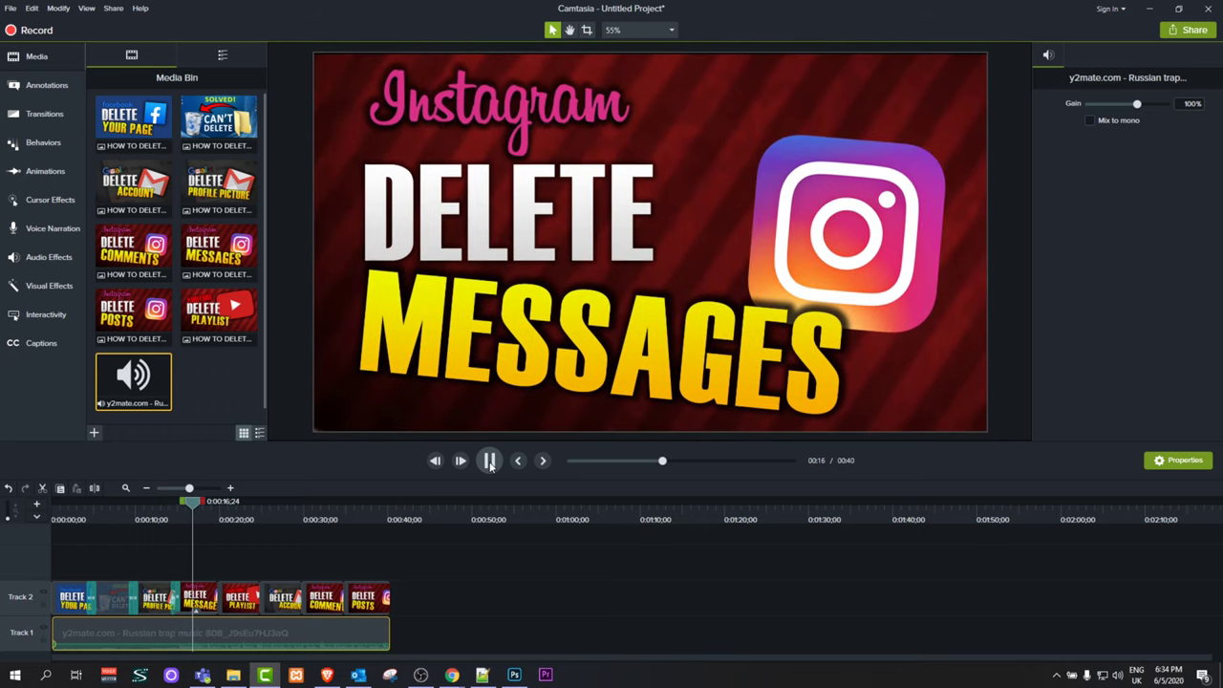
left_click(489, 461)
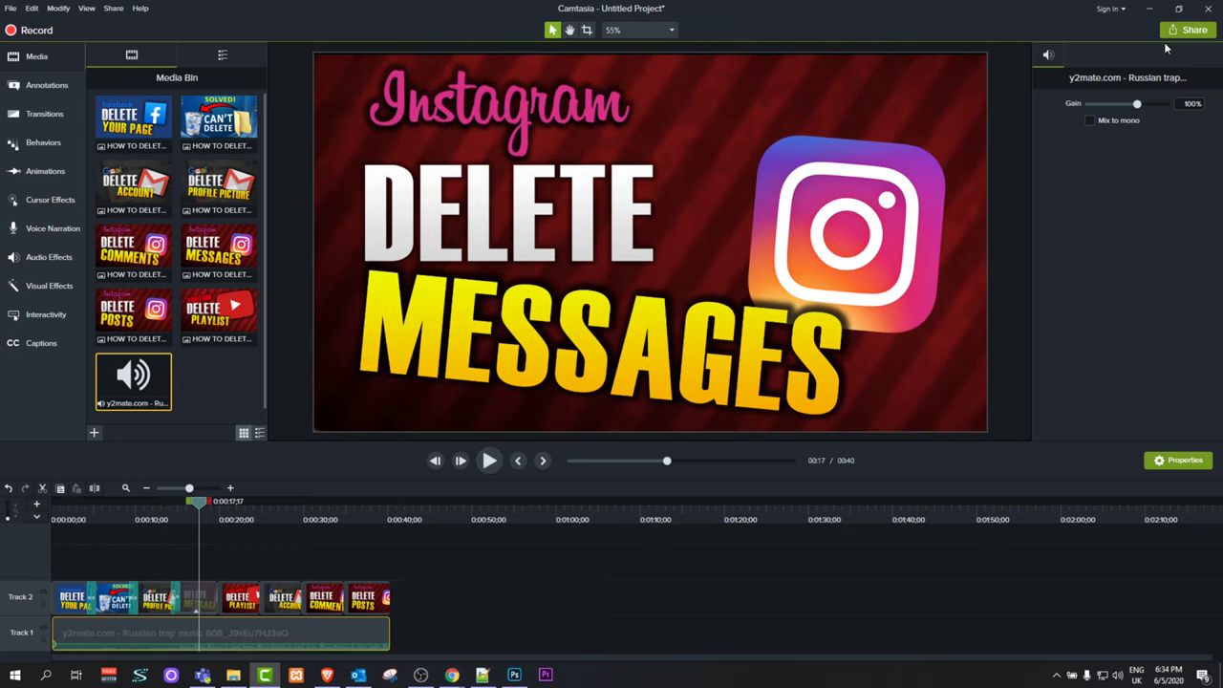
Start a Local File export with the MP4 only (up to 1080p) preset.
left_click(1192, 32)
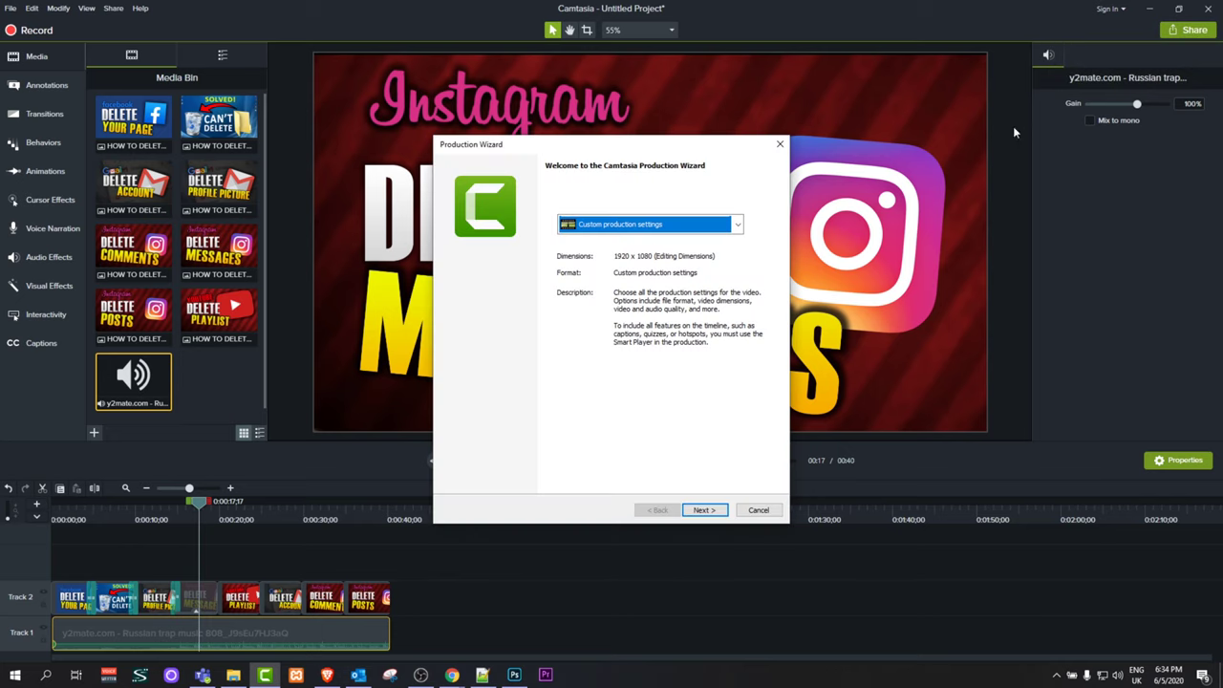
left_click(696, 227)
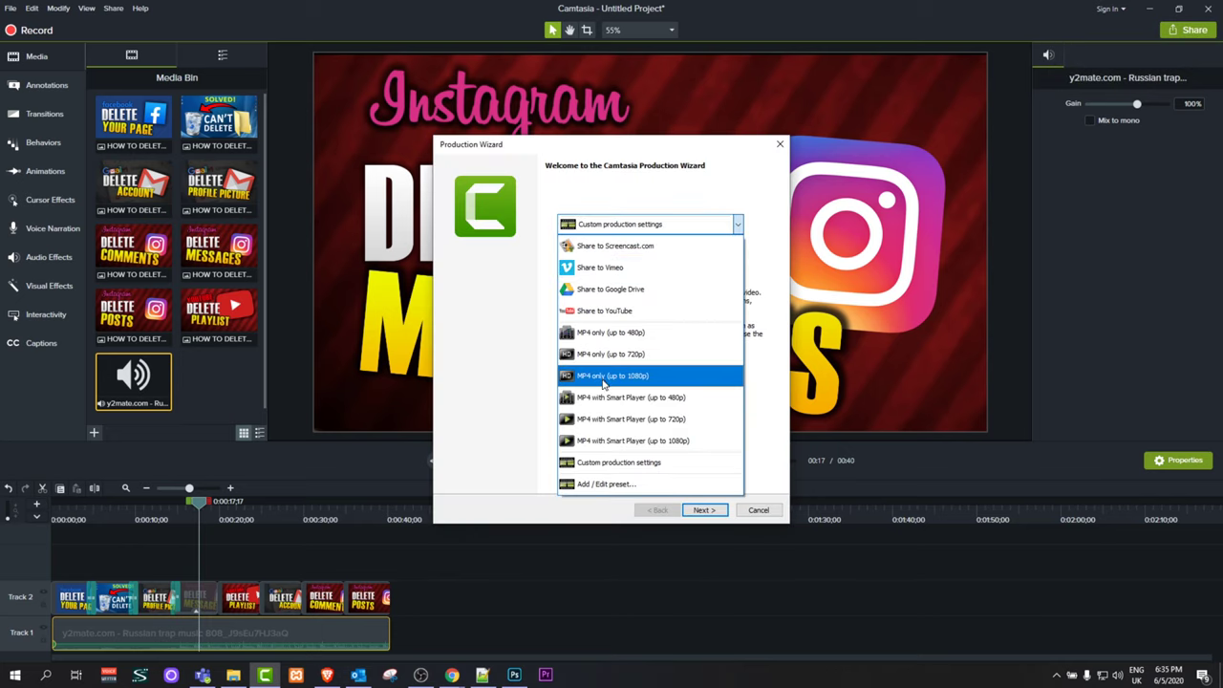
left_click(604, 376)
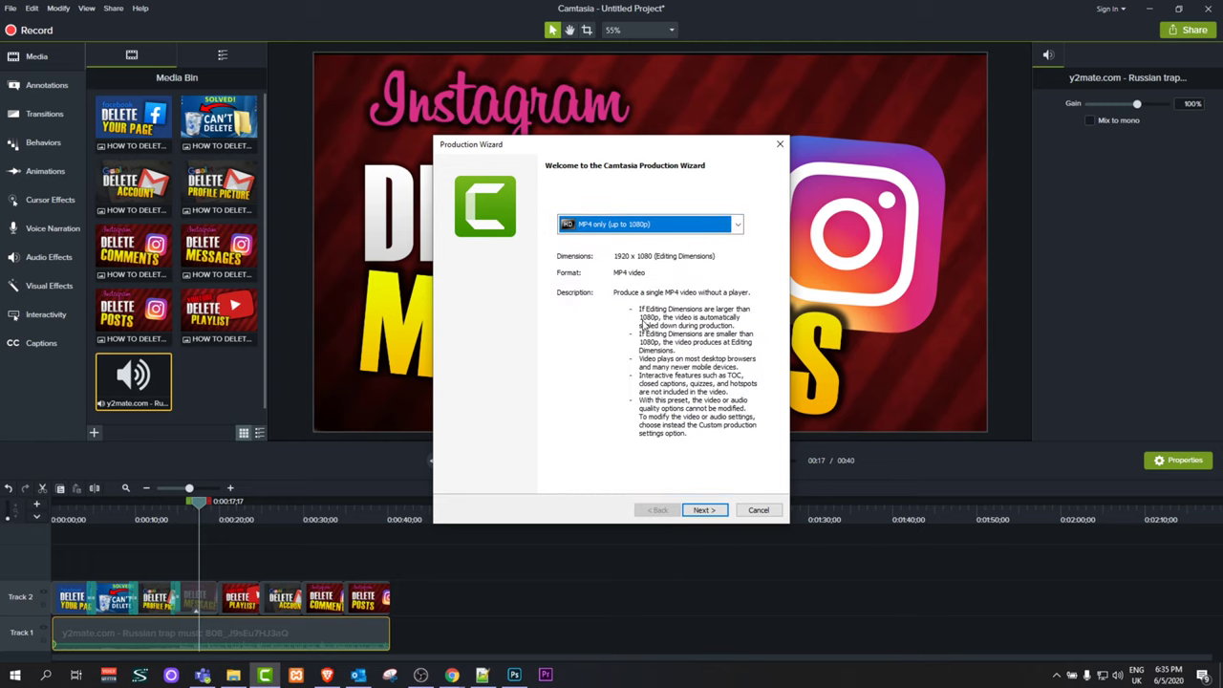
left_click(703, 510)
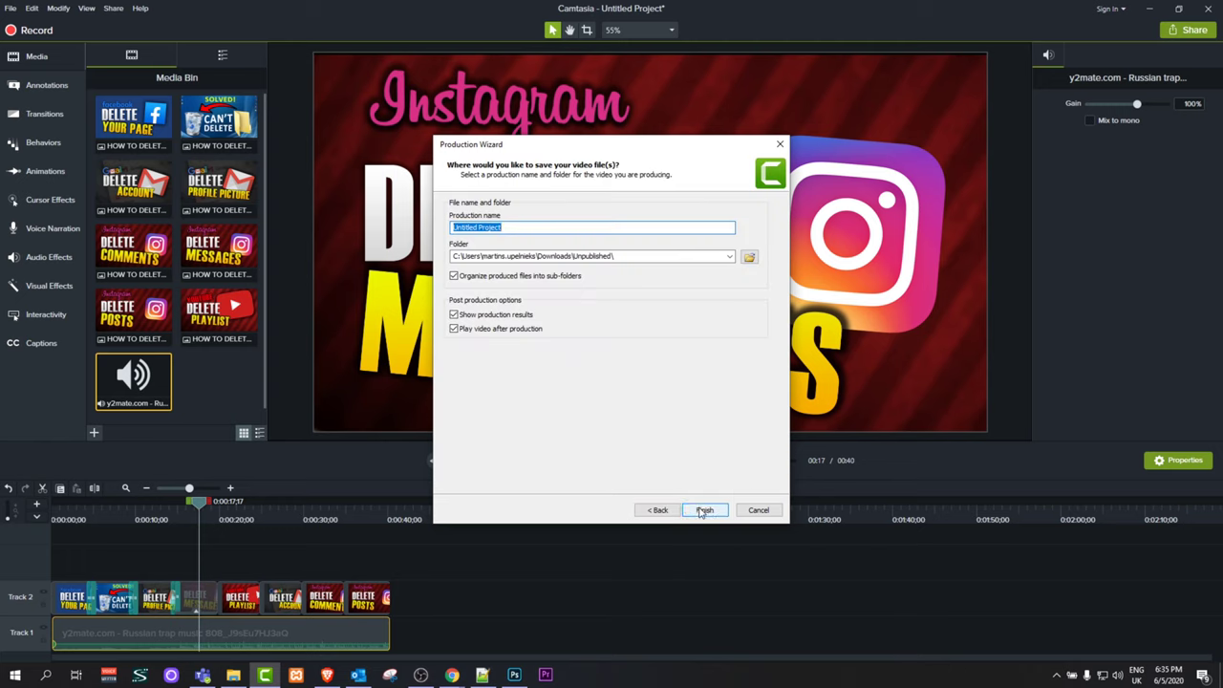
Replace the production name with 'adsdasd', keeping the default output folder.
left_click(748, 257)
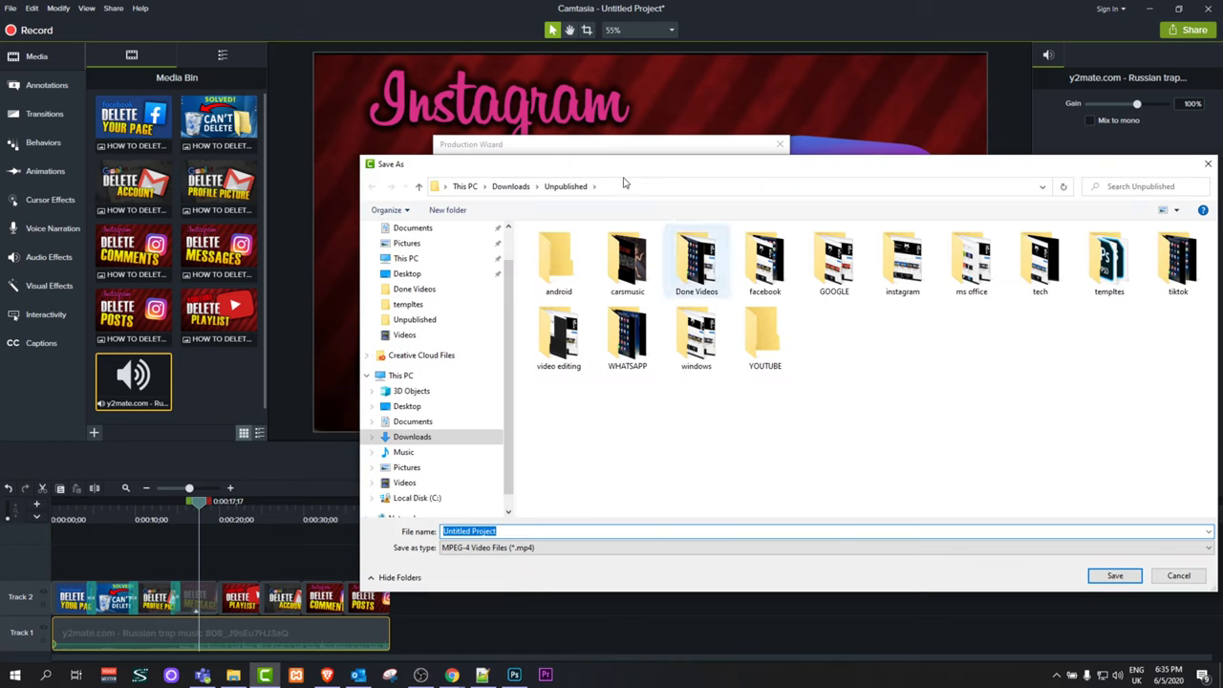
left_click(1209, 166)
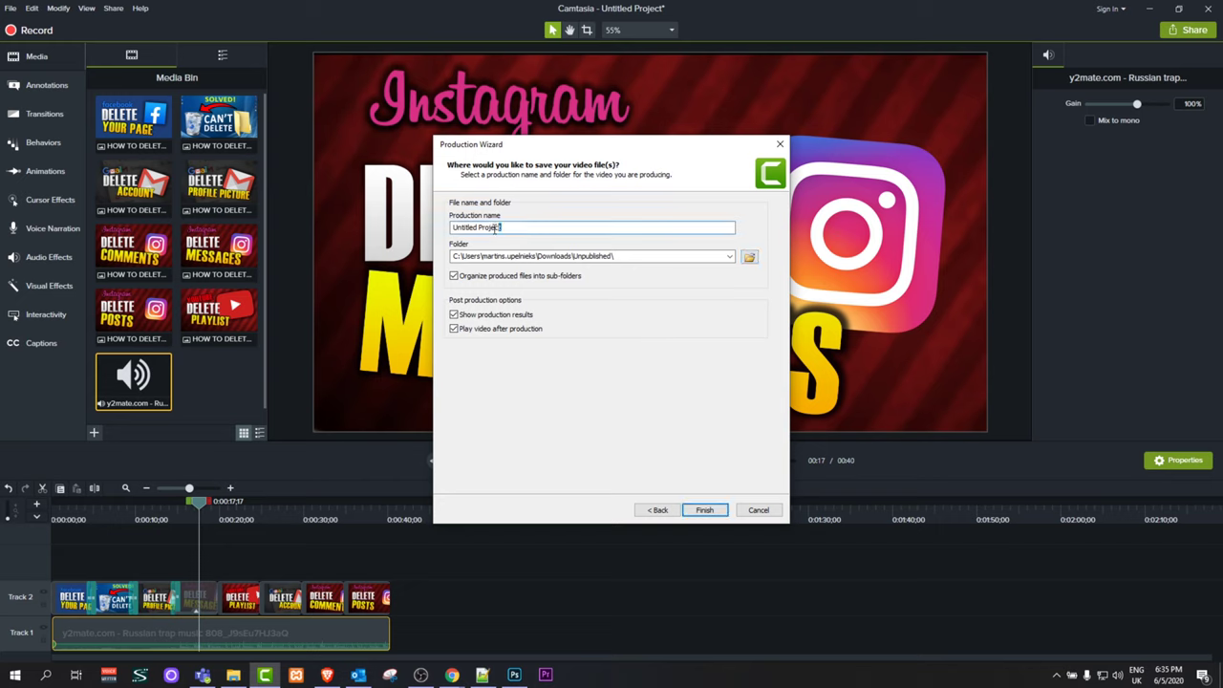
left_click_drag(504, 225, 423, 232)
type("adsdasd")
Dismiss the Production Wizard without exporting, returning to the 40-second timeline in the editor.
left_click(781, 145)
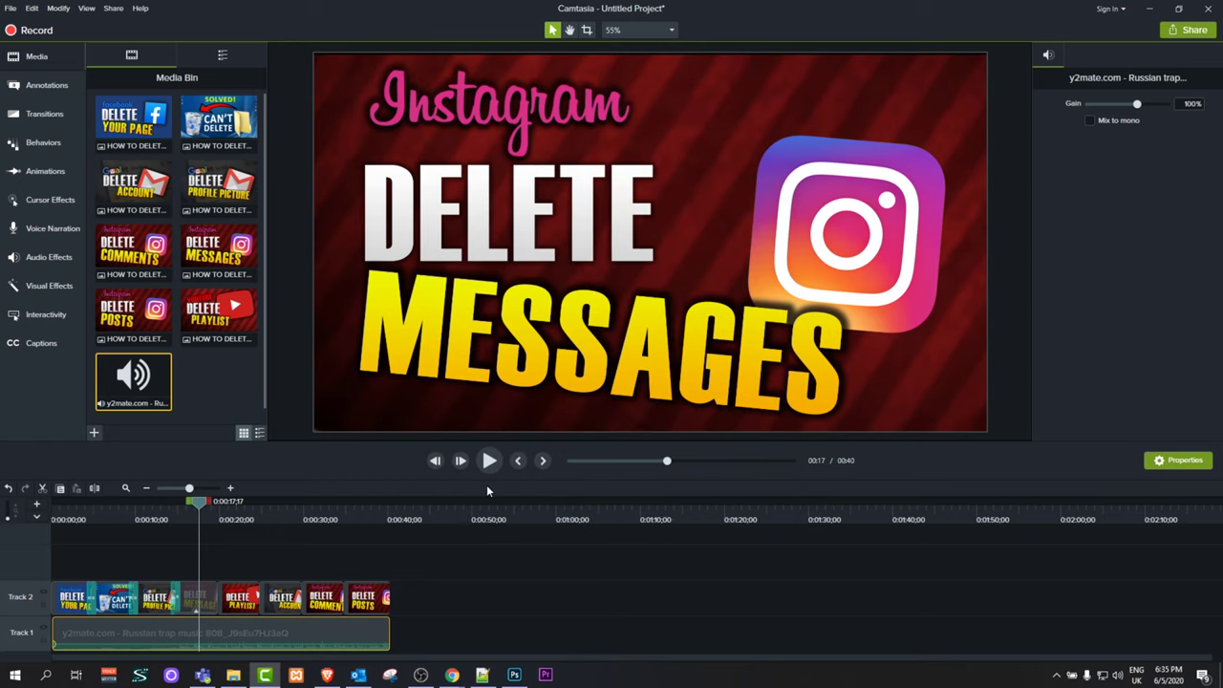